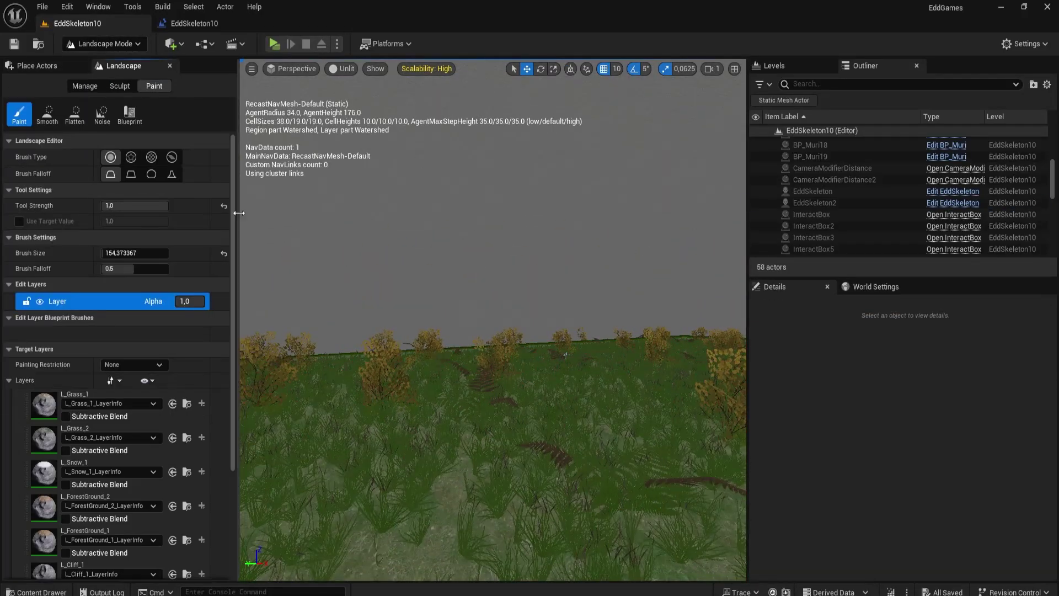
Paint the L_Ground_1 layer over part of the grass field to clear its foliage.
right_click_drag(476, 345, 530, 345)
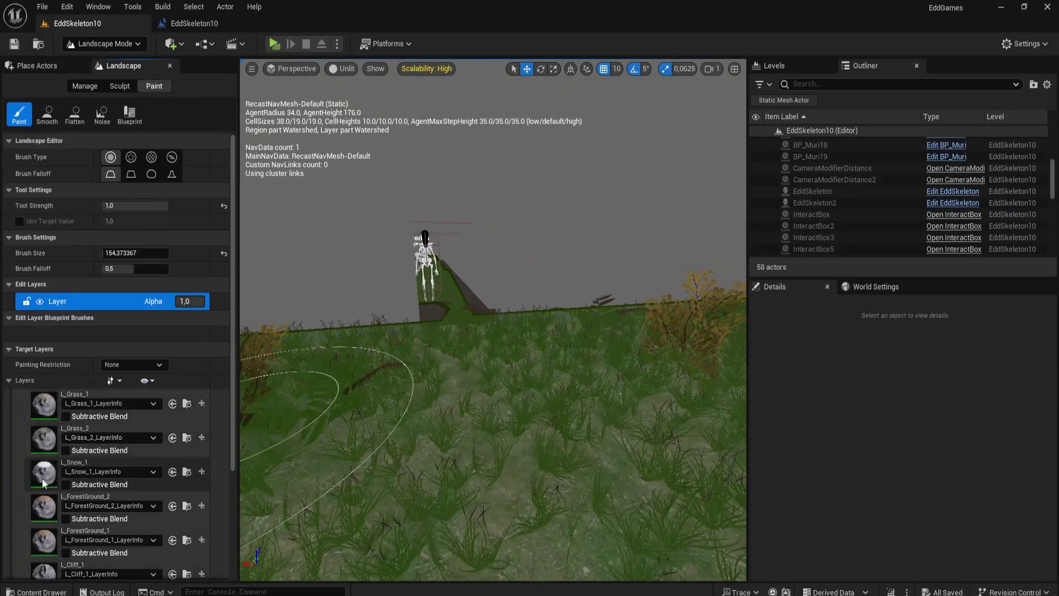
scroll(42, 478, "down", 3)
scroll(43, 485, "down", 2)
left_click(44, 505)
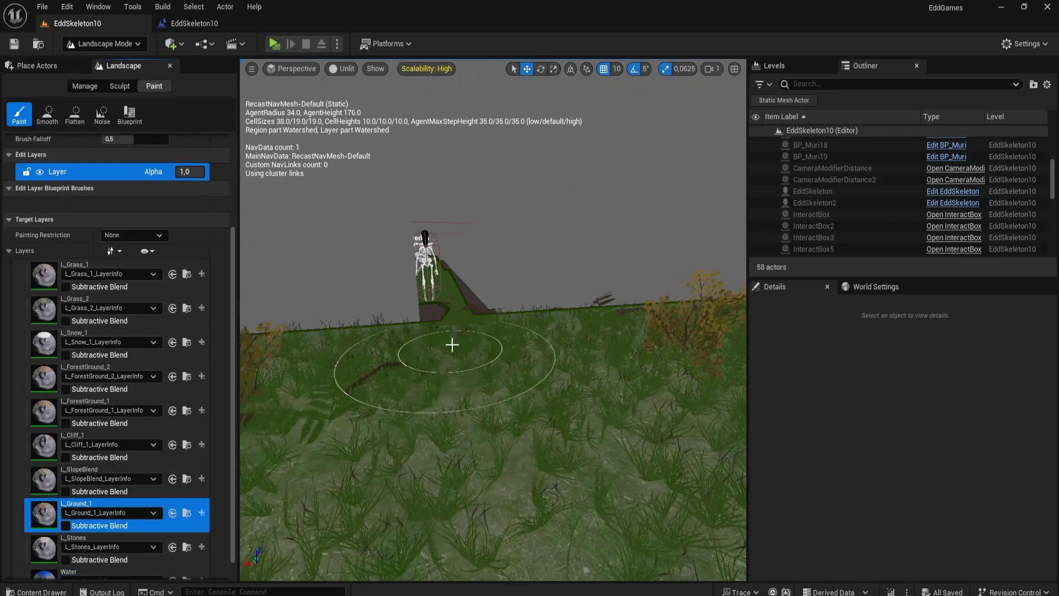
right_click_drag(475, 355, 590, 425)
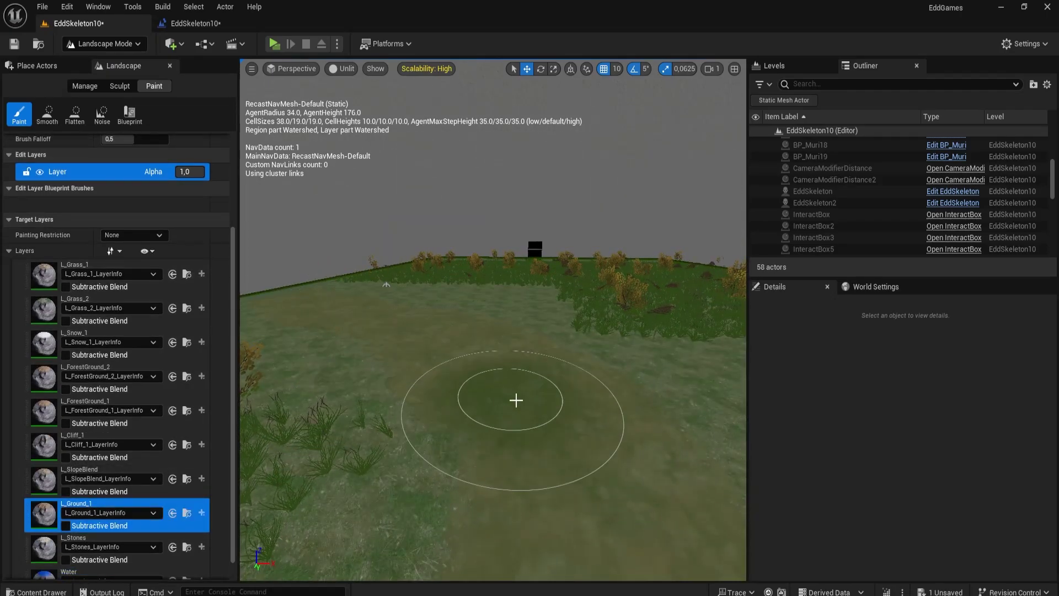
right_click_drag(516, 400, 441, 397)
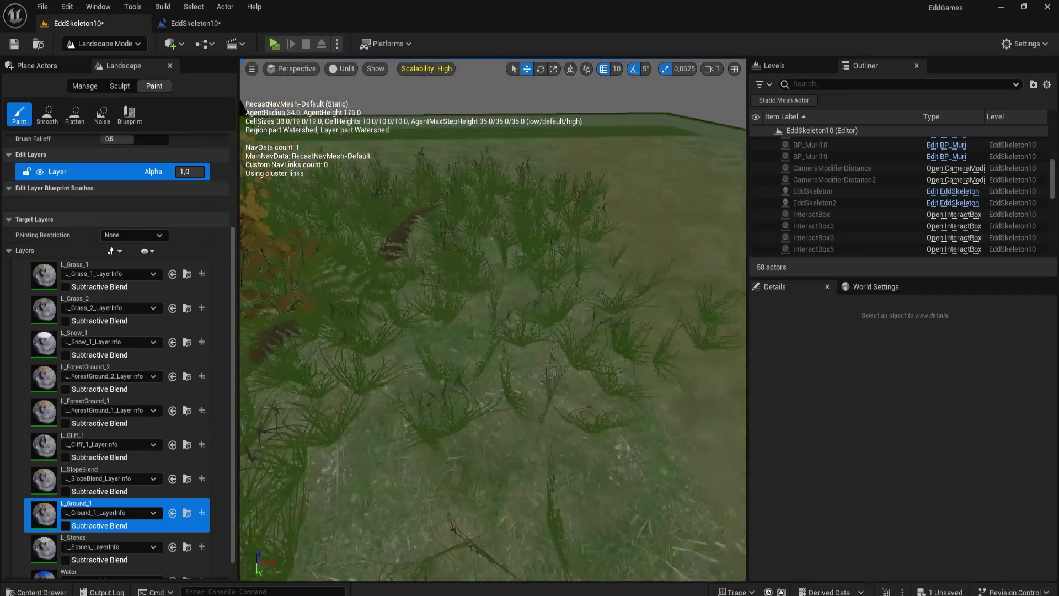
right_click_drag(534, 263, 577, 303)
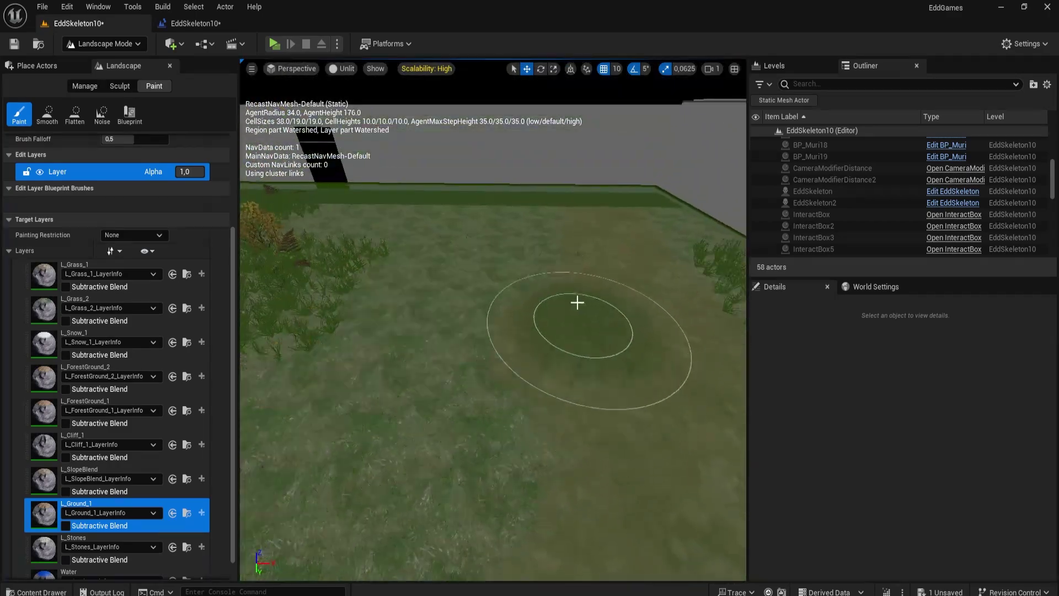
left_click_drag(479, 240, 341, 202)
mouse_move(409, 238)
right_mouse_down()
mouse_move(272, 374)
mouse_move(273, 386)
right_mouse_up()
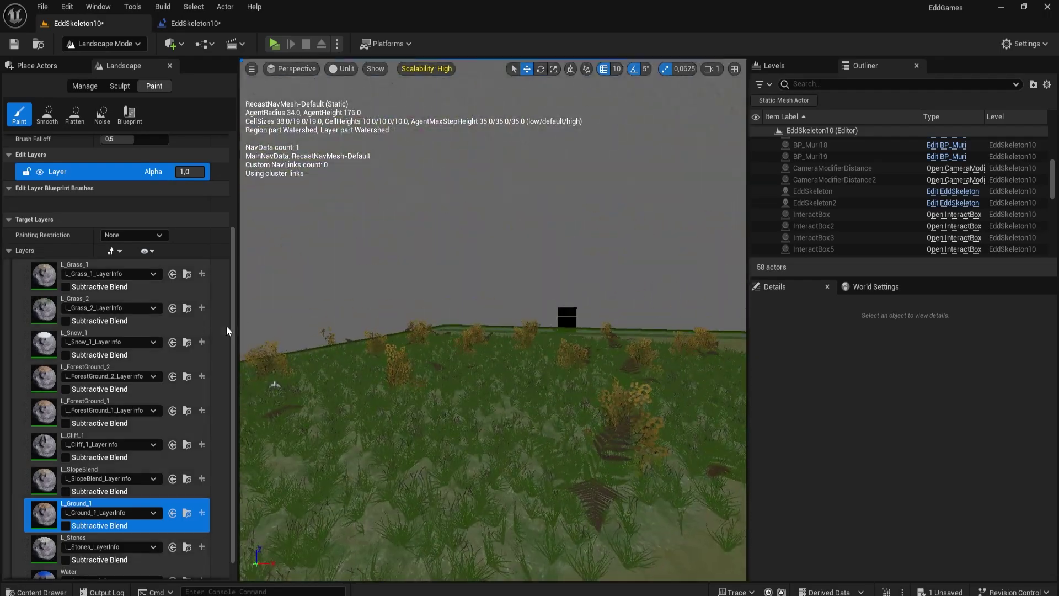
Brush a lake-shaped area with the Water layer toward the far landscape edge.
left_click(69, 573)
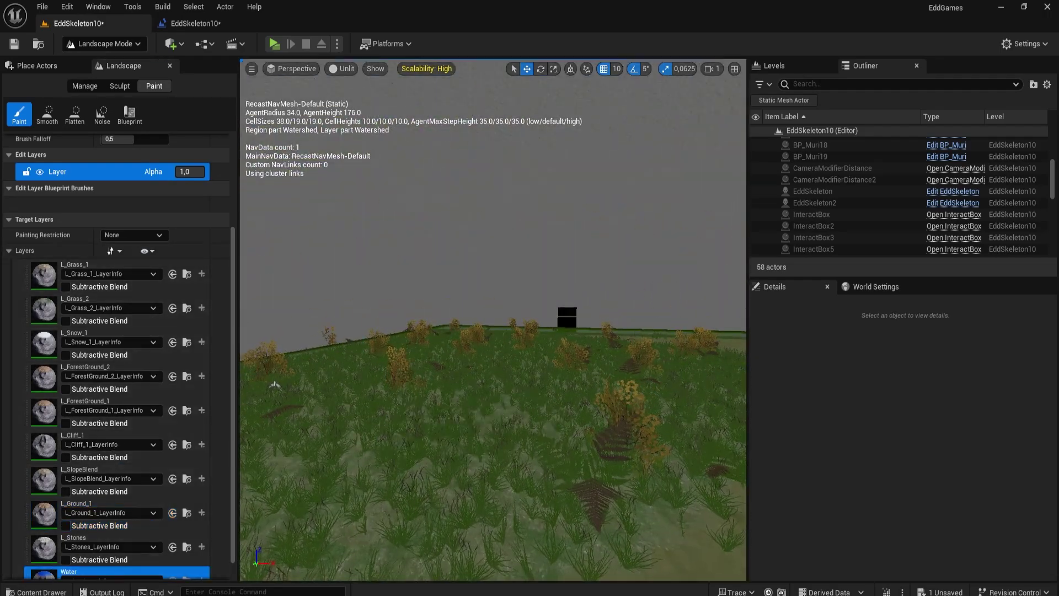
right_click_drag(496, 358, 547, 386)
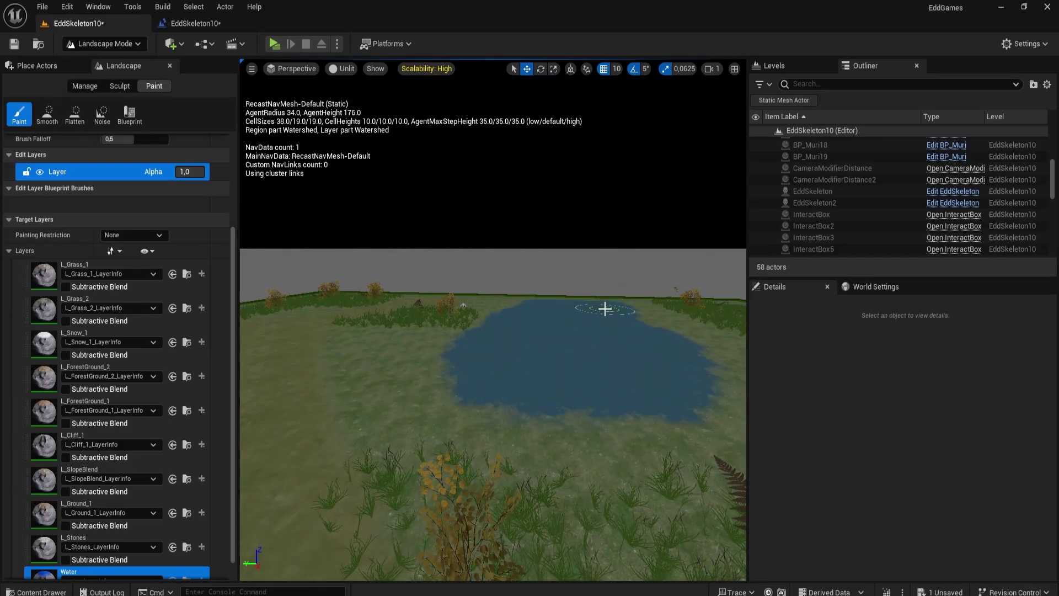
right_click_drag(536, 300, 485, 287)
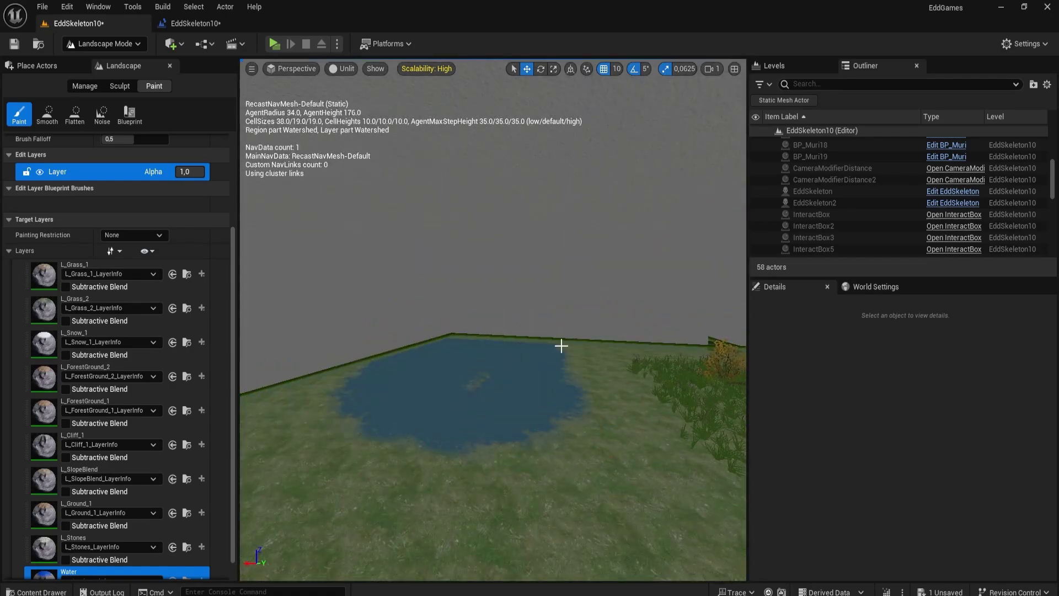
right_click_drag(534, 425, 414, 384)
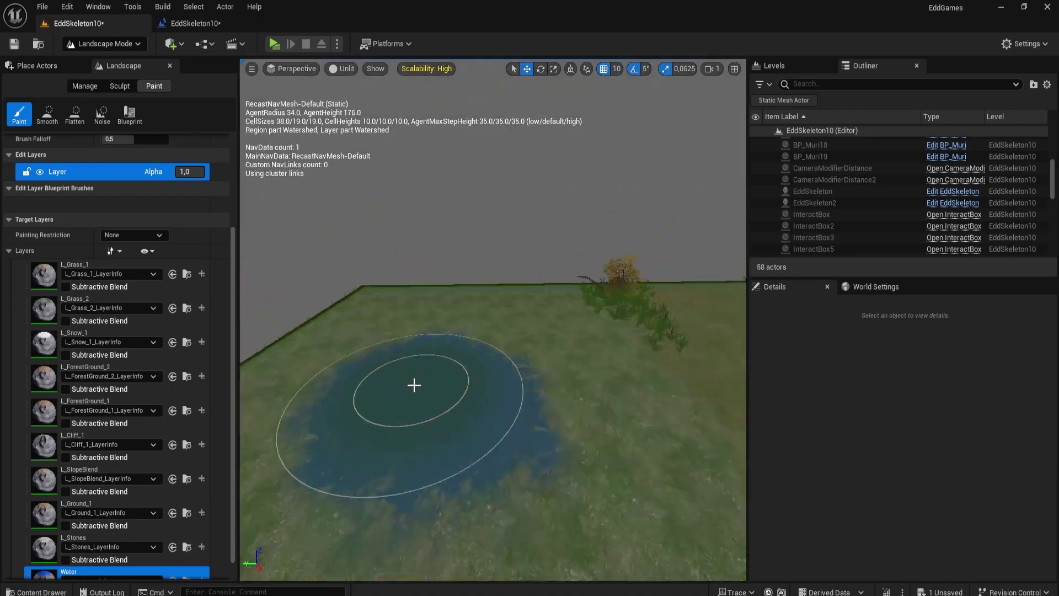
left_click_drag(414, 384, 422, 319)
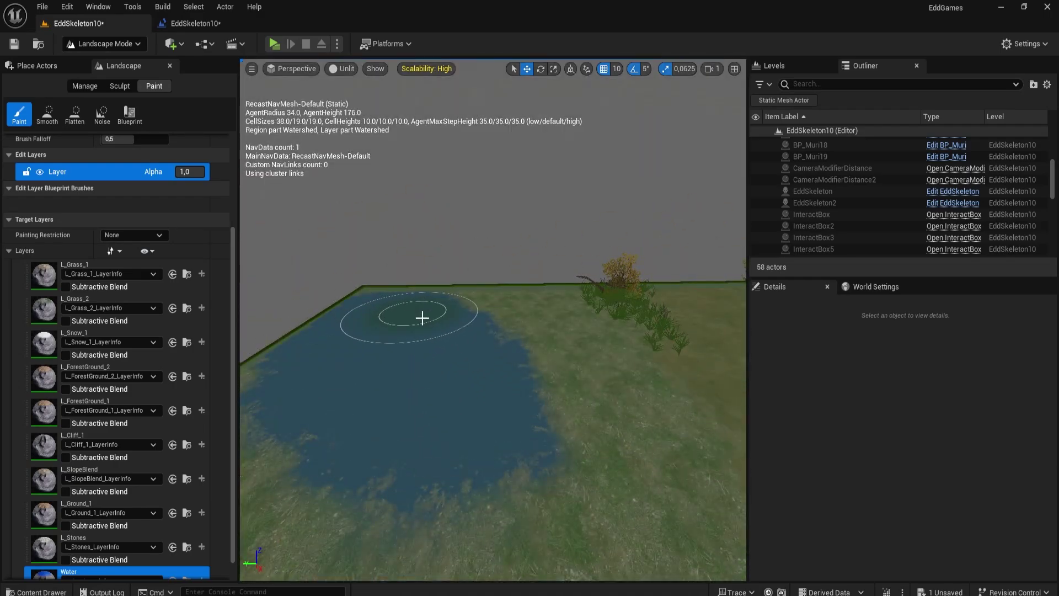
right_click_drag(365, 389, 309, 380)
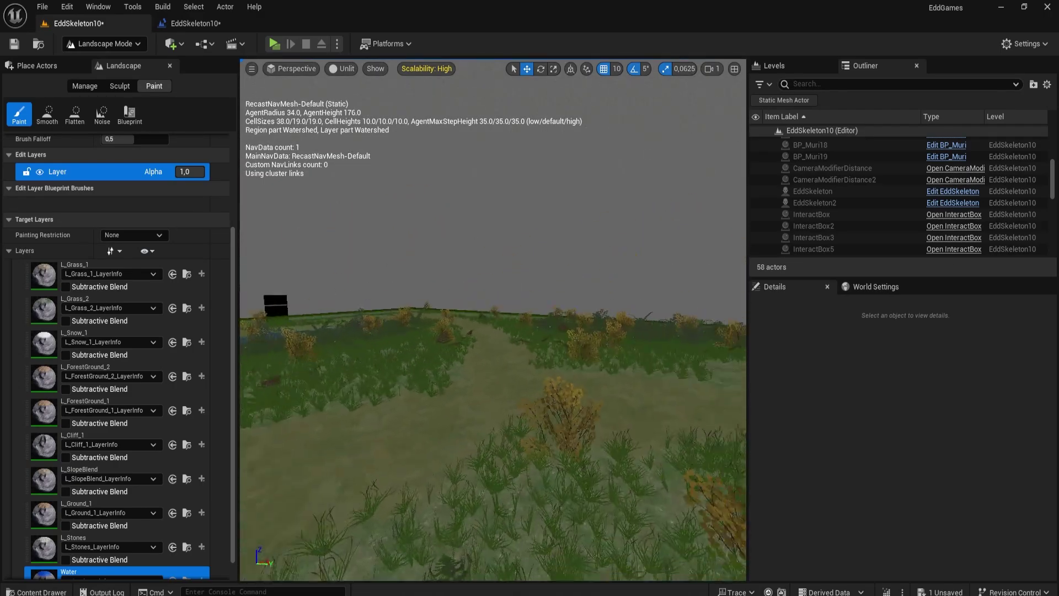
Switch to Sculpt and raise the terrain near the lake with the brush.
left_click(120, 87)
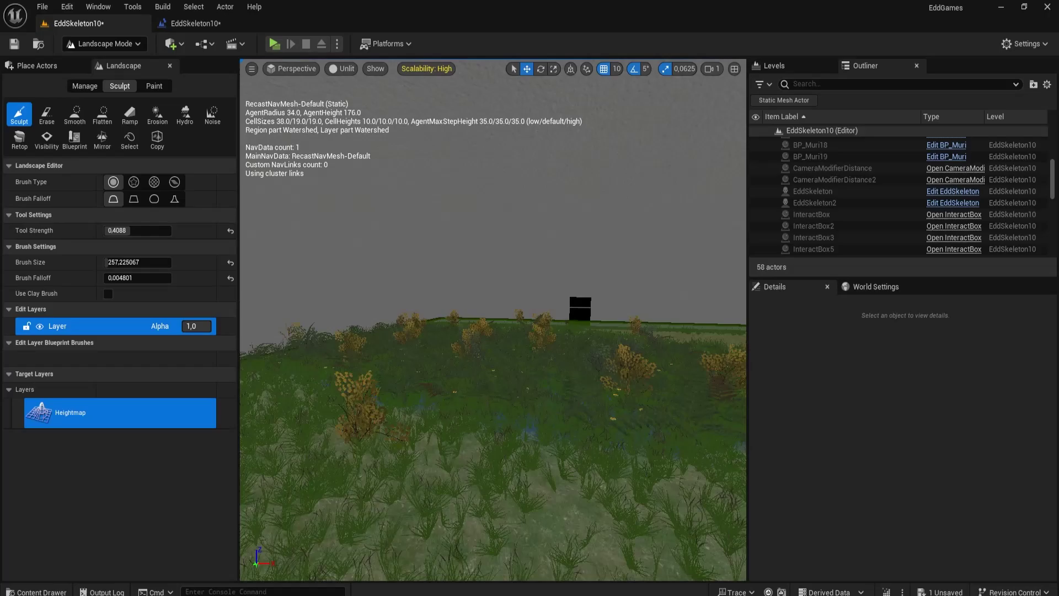
right_click_drag(442, 353, 449, 343)
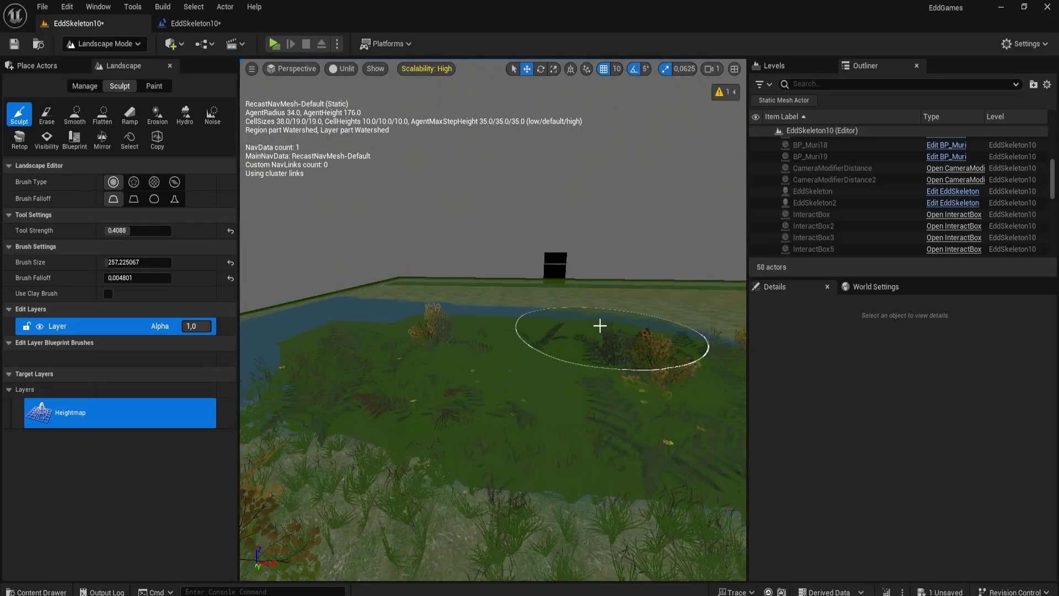
right_click_drag(487, 364, 480, 359)
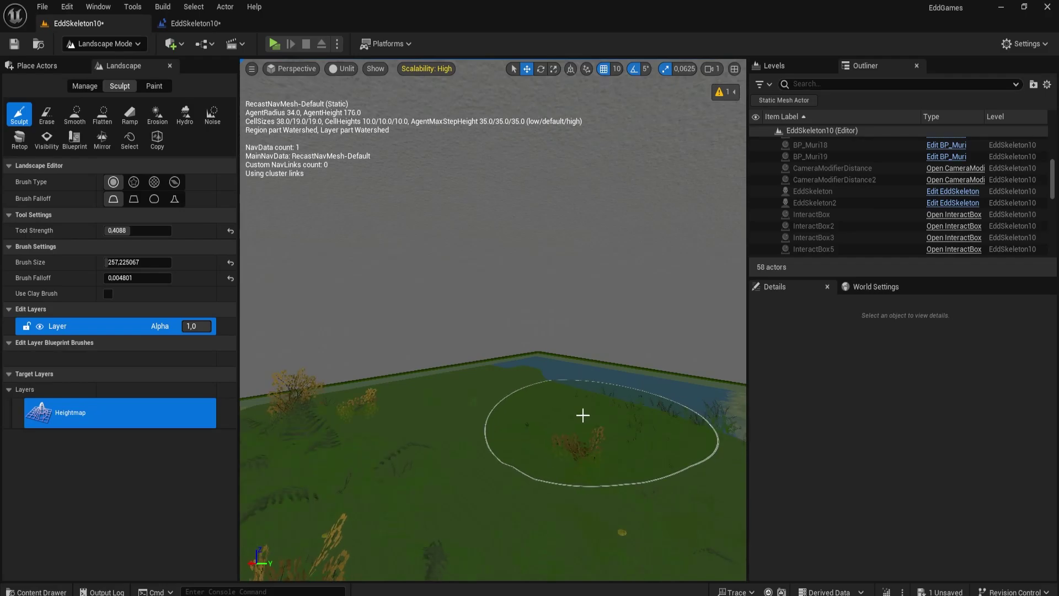
key("ctrl+z")
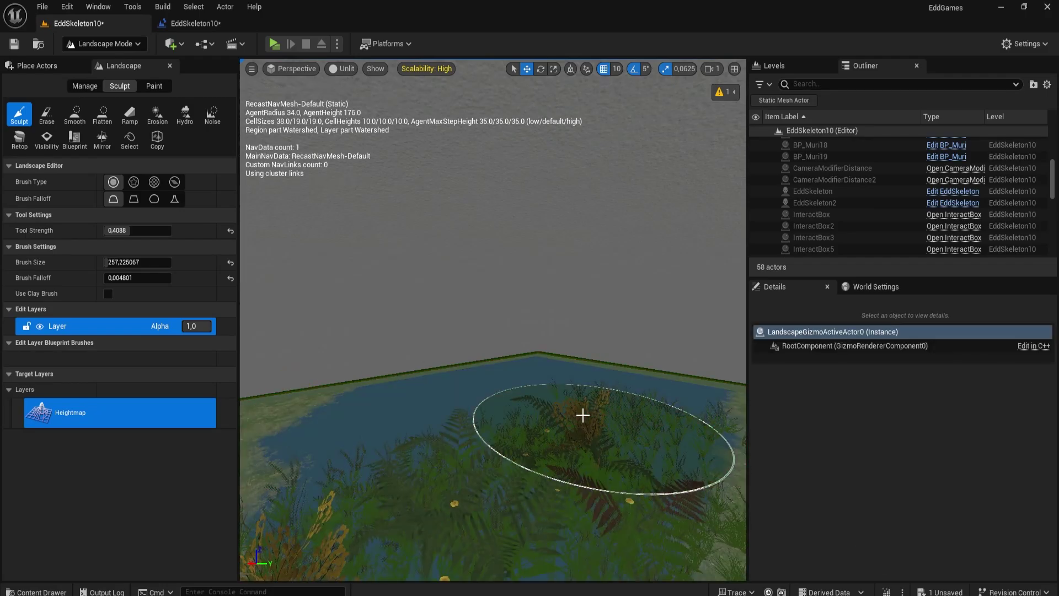
key("ctrl+y")
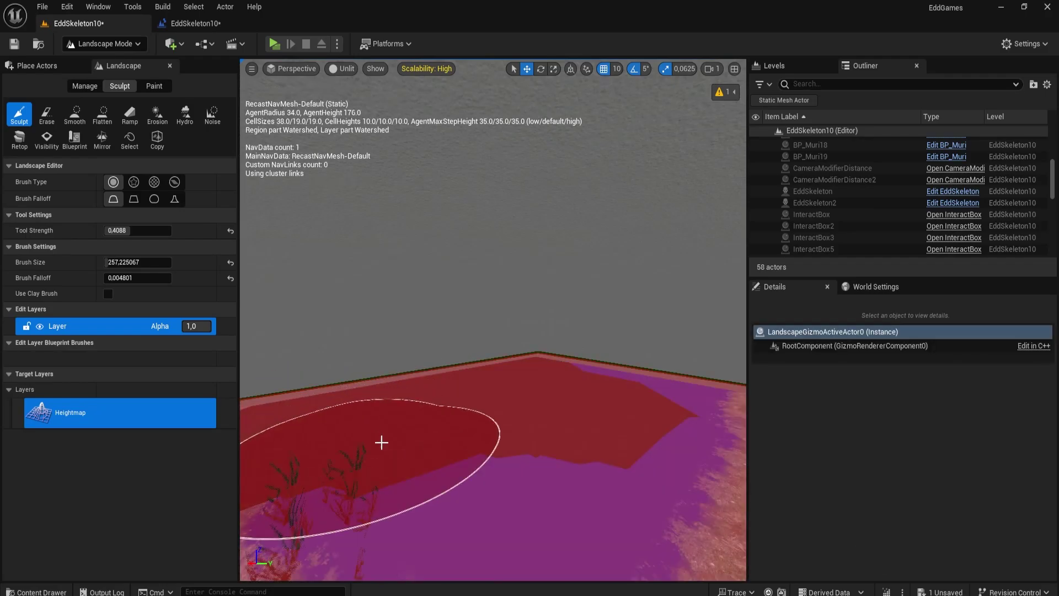
left_click_drag(641, 469, 641, 469)
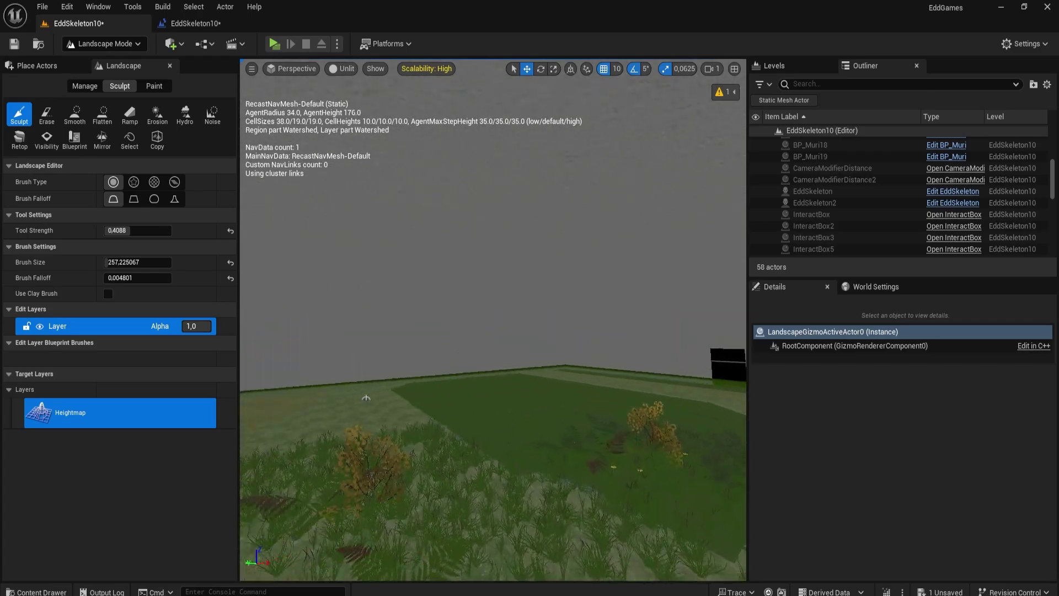
Undo the sculpt strokes to restore the earlier terrain.
key("ctrl+z")
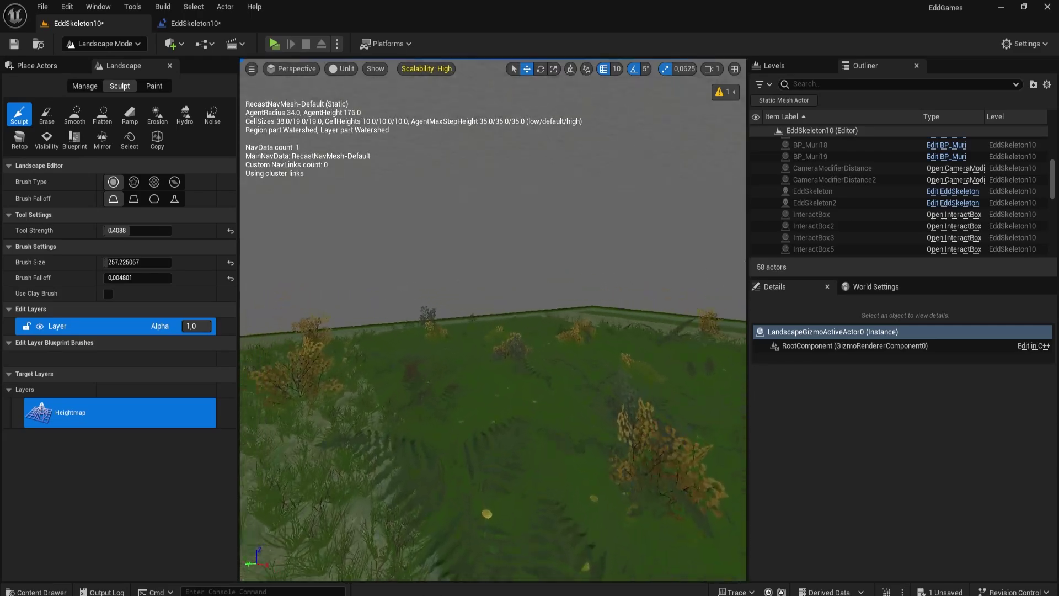
key("ctrl+z")
key("ctrl+z")
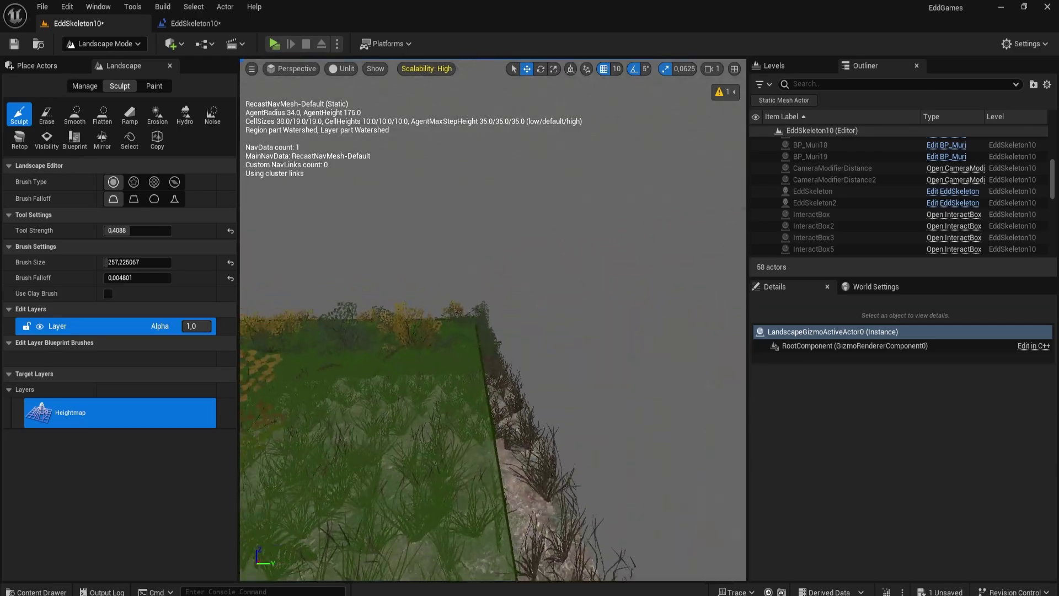
key("ctrl+z")
key("ctrl+z")
key("ctrl+z")
key("ctrl+z")
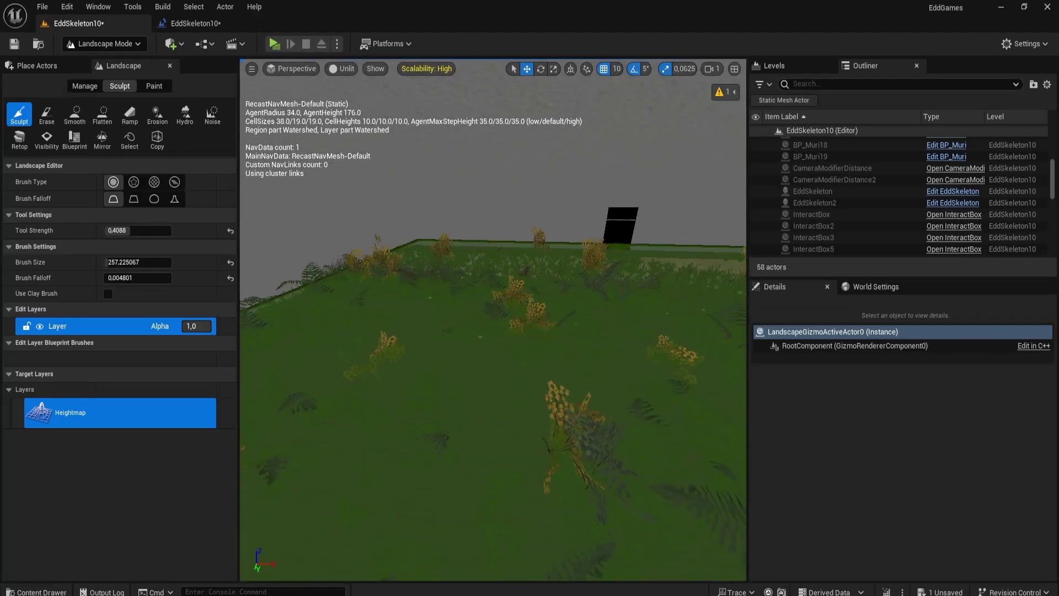
key("ctrl+z")
Select BP_Muri19 and set its Material Pavimento to M_OceanWater_1.
left_click(105, 44)
left_click(154, 63)
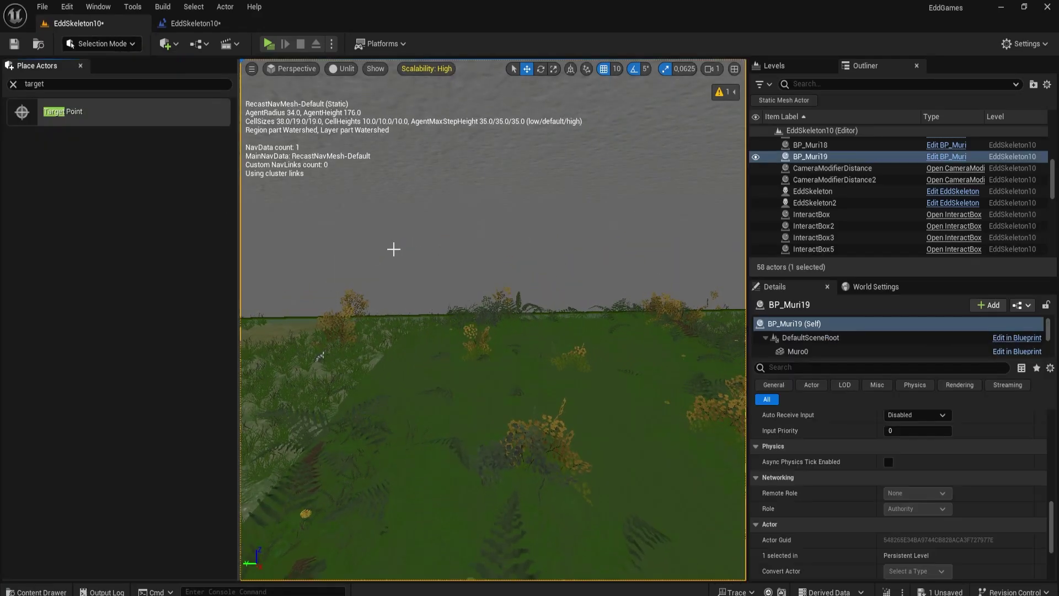
scroll(922, 461, "down", 3)
scroll(922, 461, "down", 3)
scroll(922, 461, "down", 3)
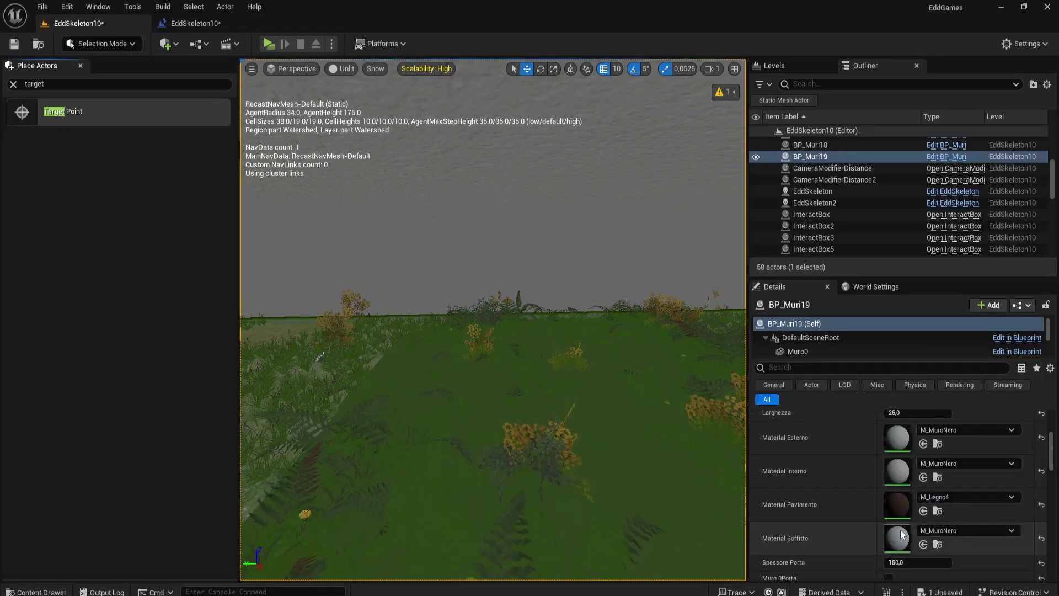
left_click(952, 498)
type("wae")
key("BackSpace")
type("ter")
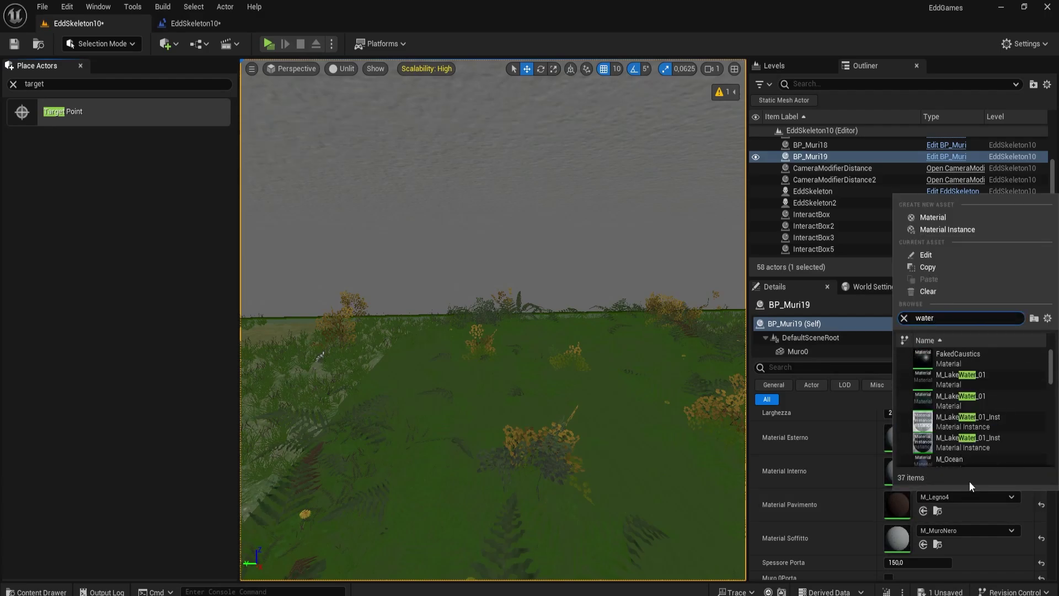
scroll(982, 399, "down", 2)
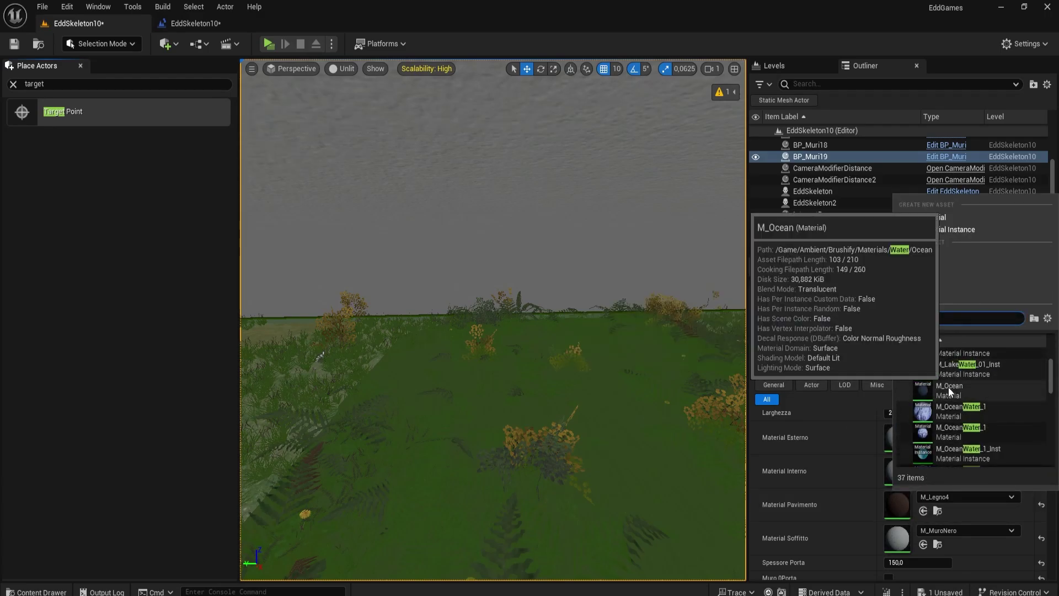
left_click(953, 413)
Inspect M_OceanWater_1's physical material settings ('phy') in the Material Editor, then close it.
left_click(923, 509)
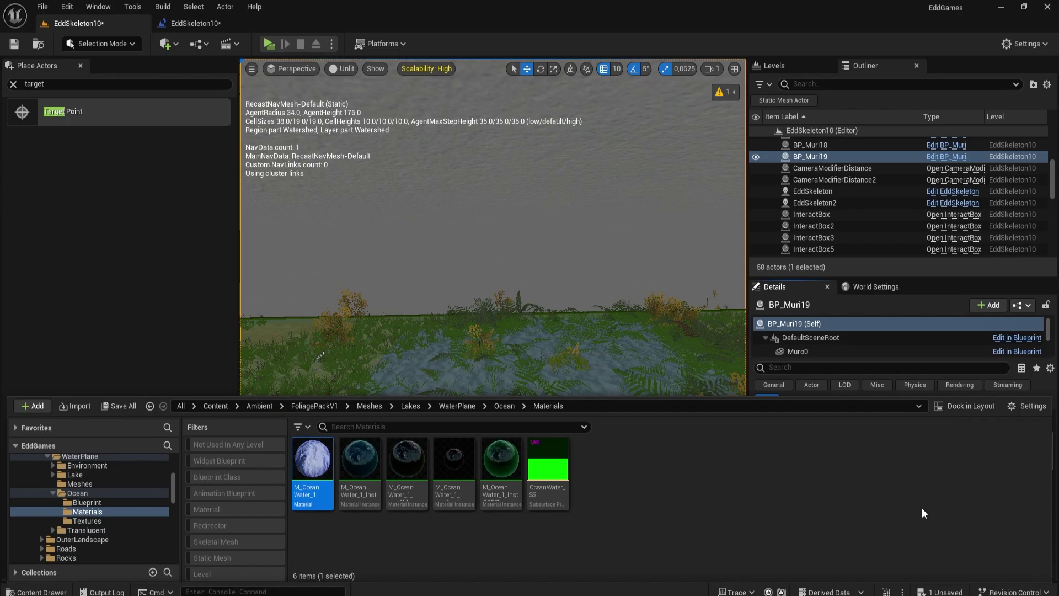
double_click(321, 501)
scroll(155, 447, "down", 3)
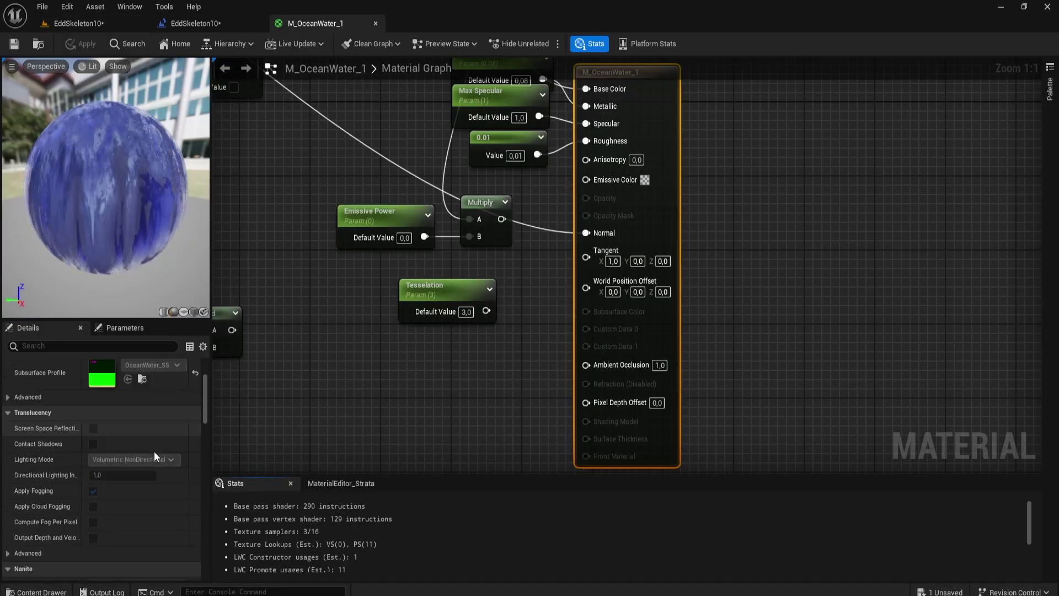
scroll(154, 451, "down", 2)
scroll(154, 451, "up", 8)
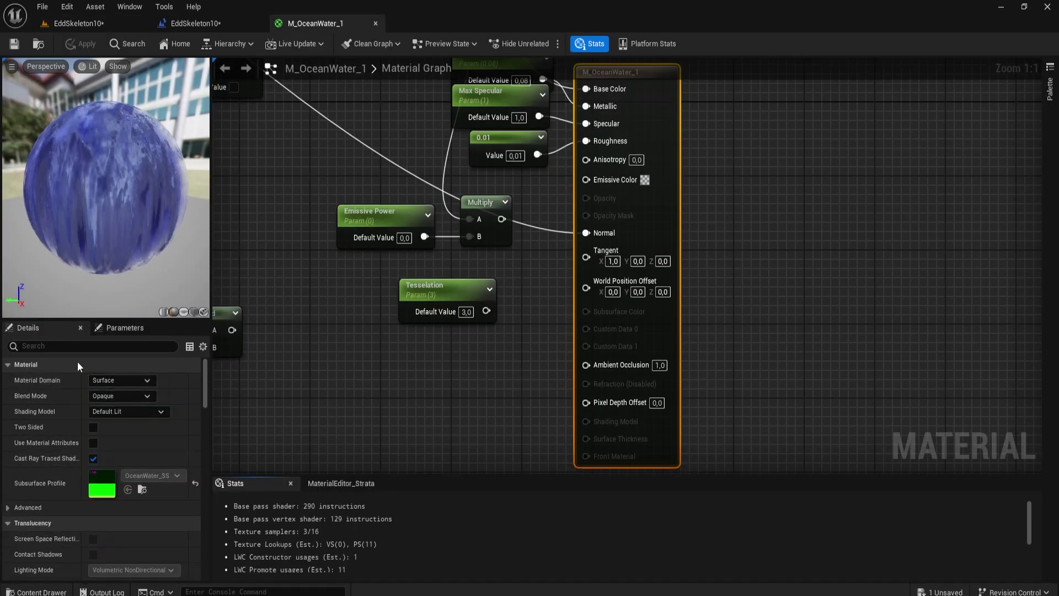
left_click(77, 346)
type("phy")
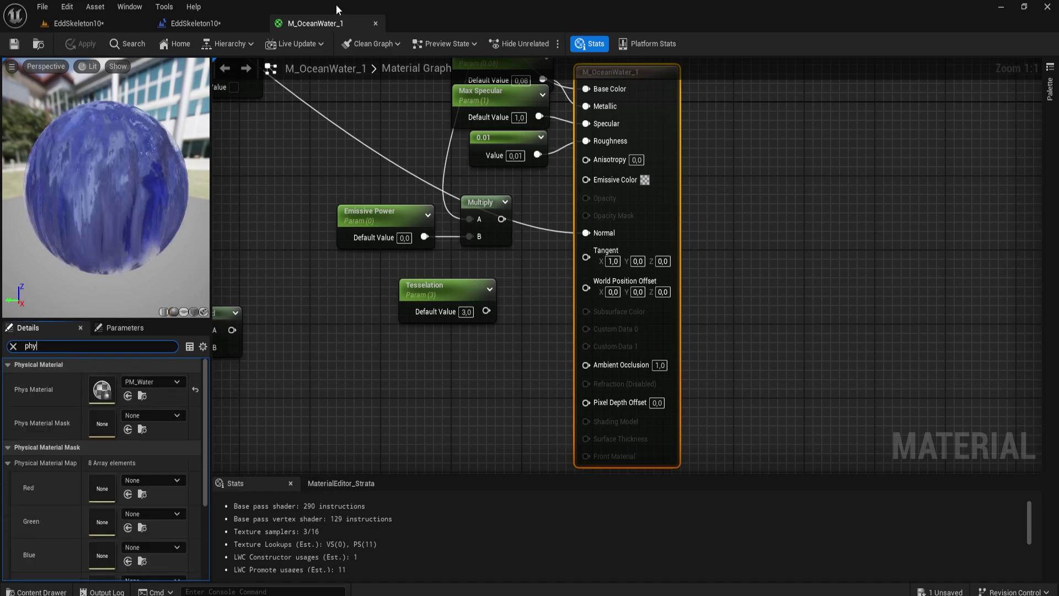
left_click(83, 23)
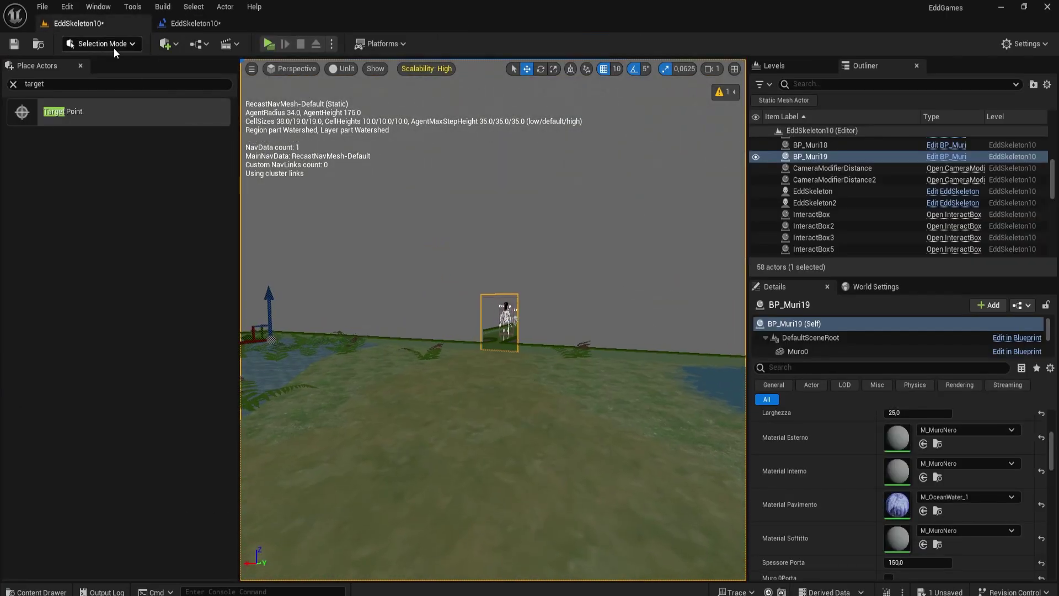
Switch to Foliage mode and add FT_AlaskaCedar_1 to the foliage set.
left_click(114, 48)
left_click(116, 87)
left_click(27, 311)
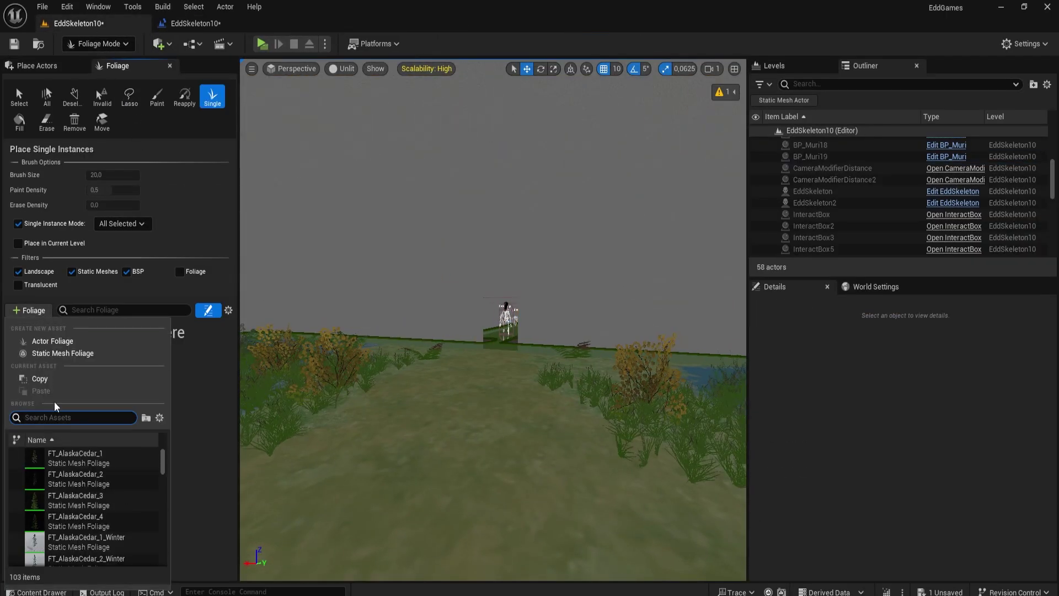
left_click(37, 463)
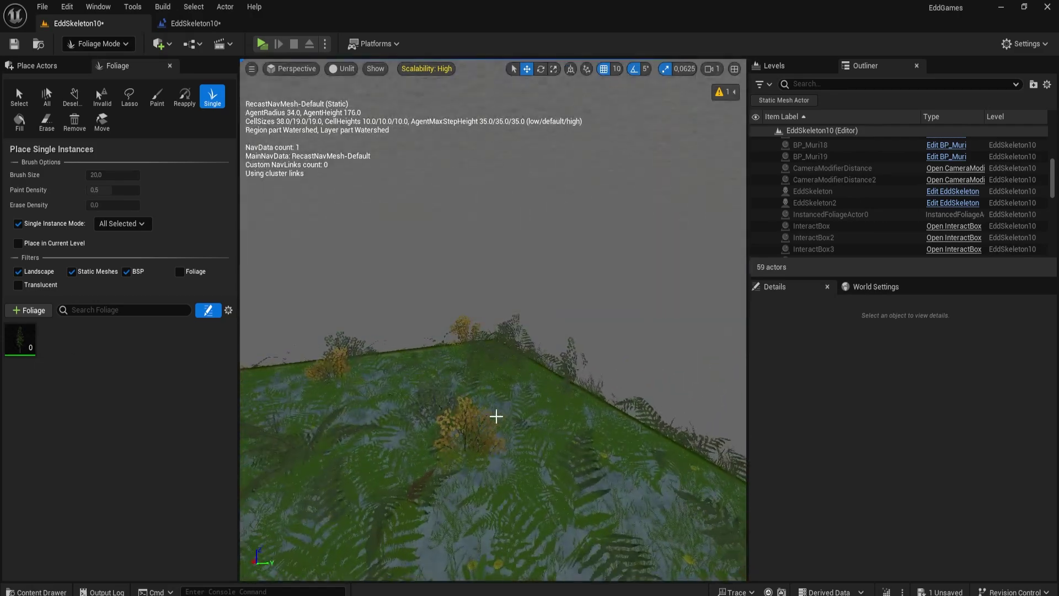
Test-place and undo oversized cedars, then select the cedar's maximum Scale X value.
left_click(456, 400)
key("ctrl+z")
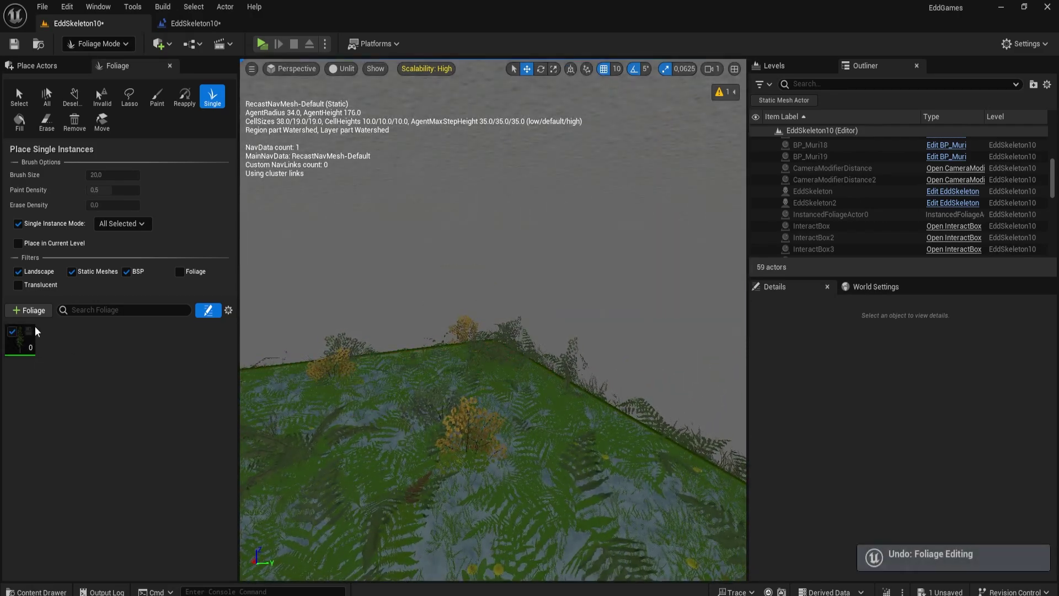
left_click(20, 339)
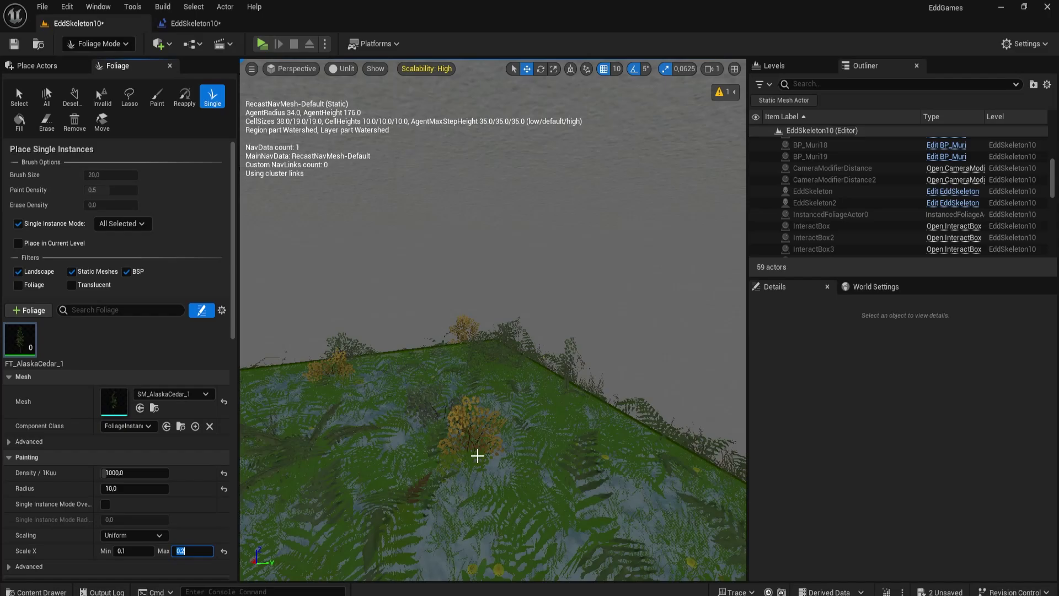
left_click(477, 368)
key("ctrl+z")
double_click(192, 550)
Set cedar Scale X Max to 0,1 and place small cedars across grass, slopes and rocks.
type("0,1")
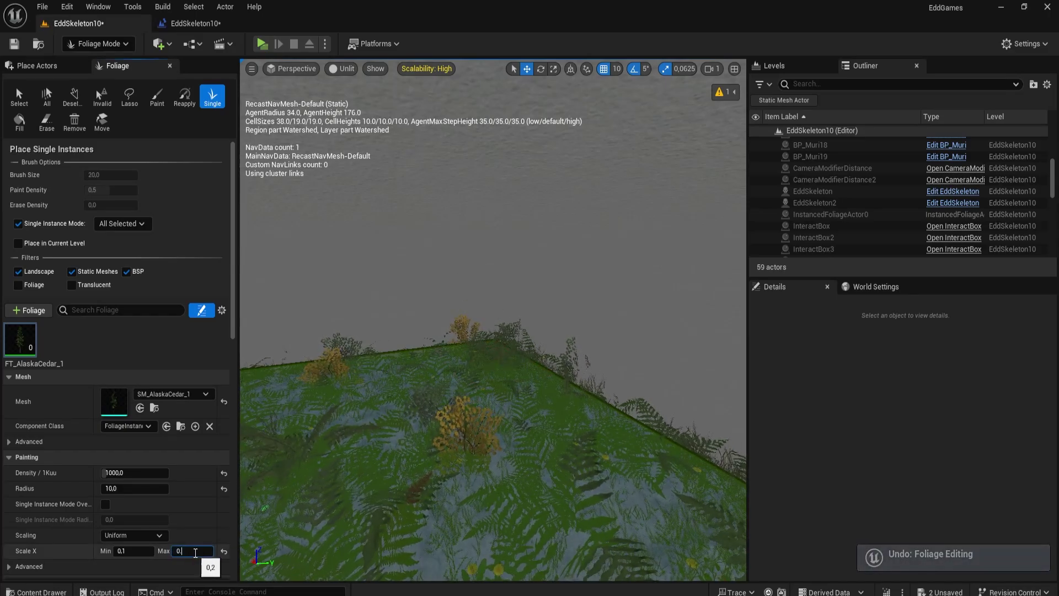
left_click(492, 361)
right_click_drag(414, 363, 458, 342)
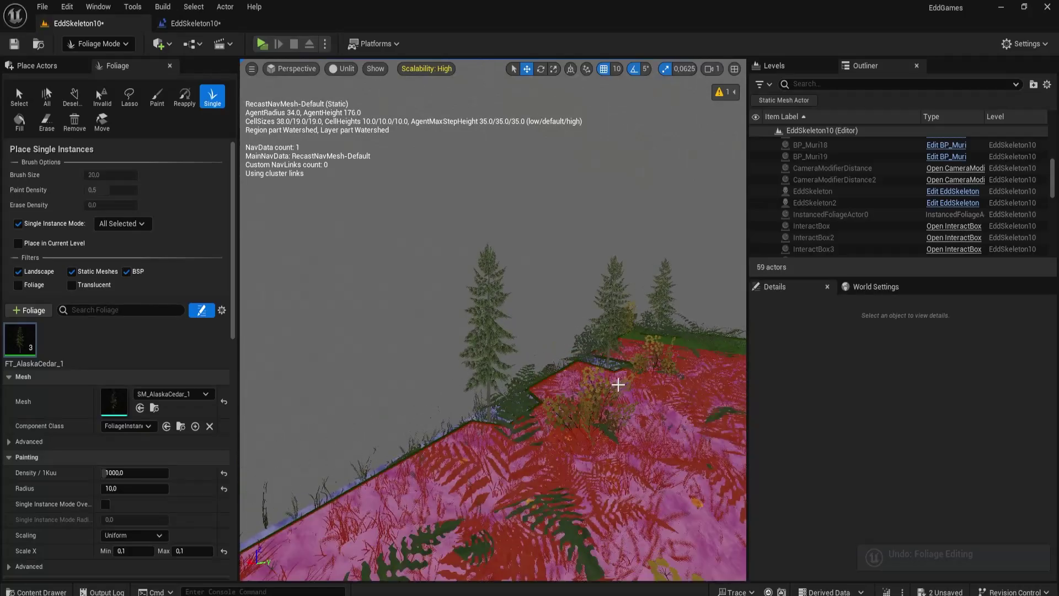
right_click_drag(580, 407, 557, 386)
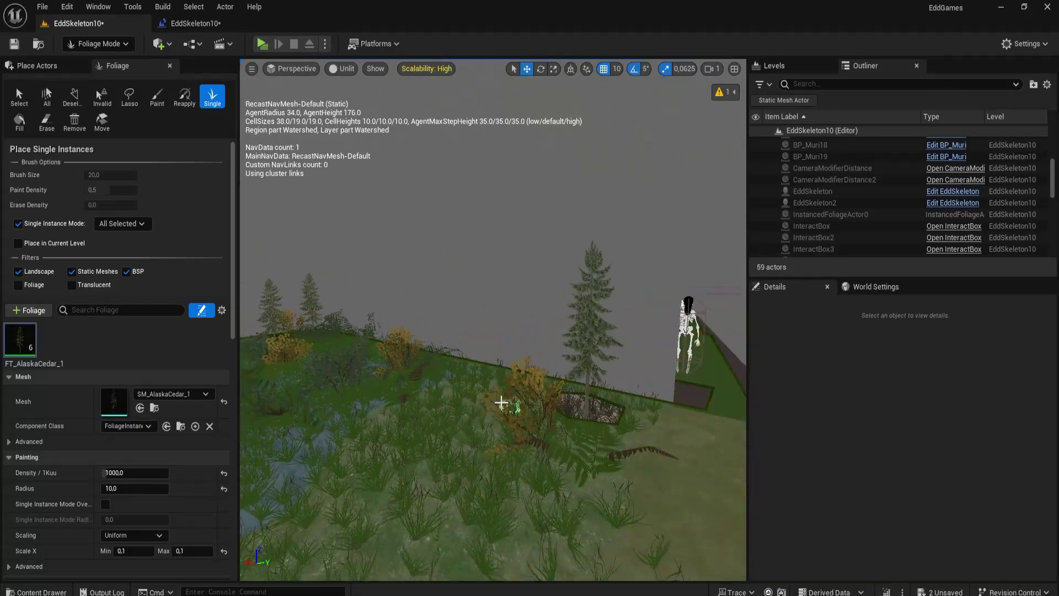
left_click(502, 466)
right_click_drag(502, 465, 425, 454)
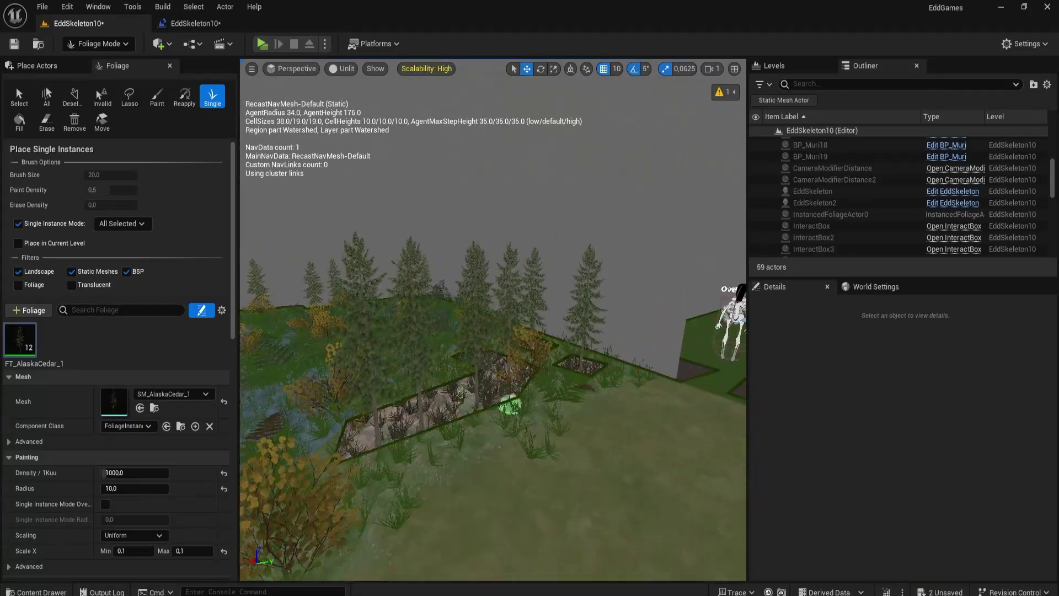
right_click_drag(510, 405, 507, 377)
left_click(507, 377)
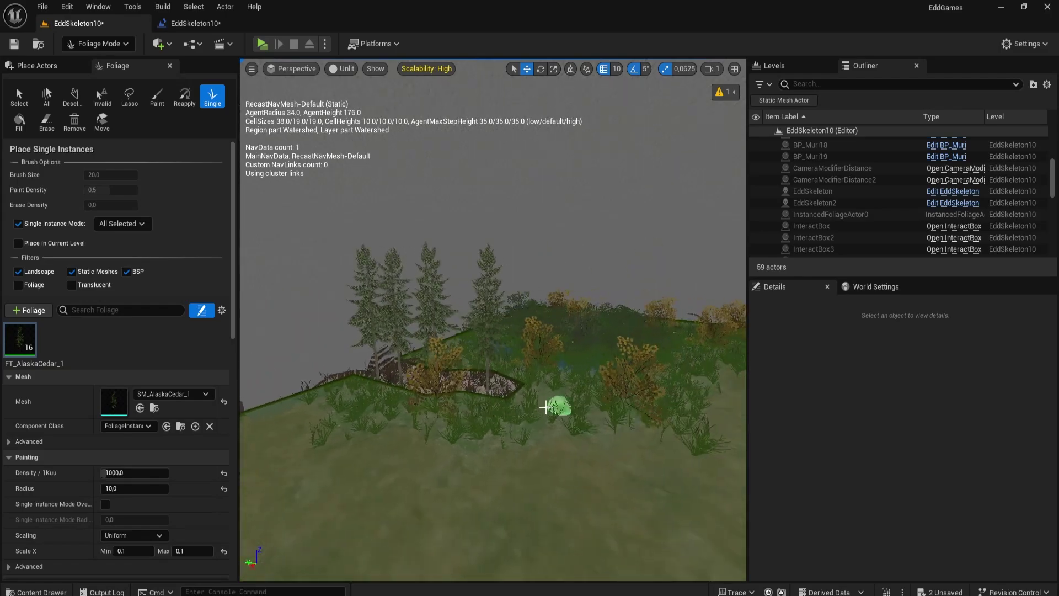
left_click(589, 402)
mouse_move(590, 403)
right_mouse_down()
mouse_move(550, 406)
mouse_move(631, 361)
right_mouse_up()
left_click(603, 389)
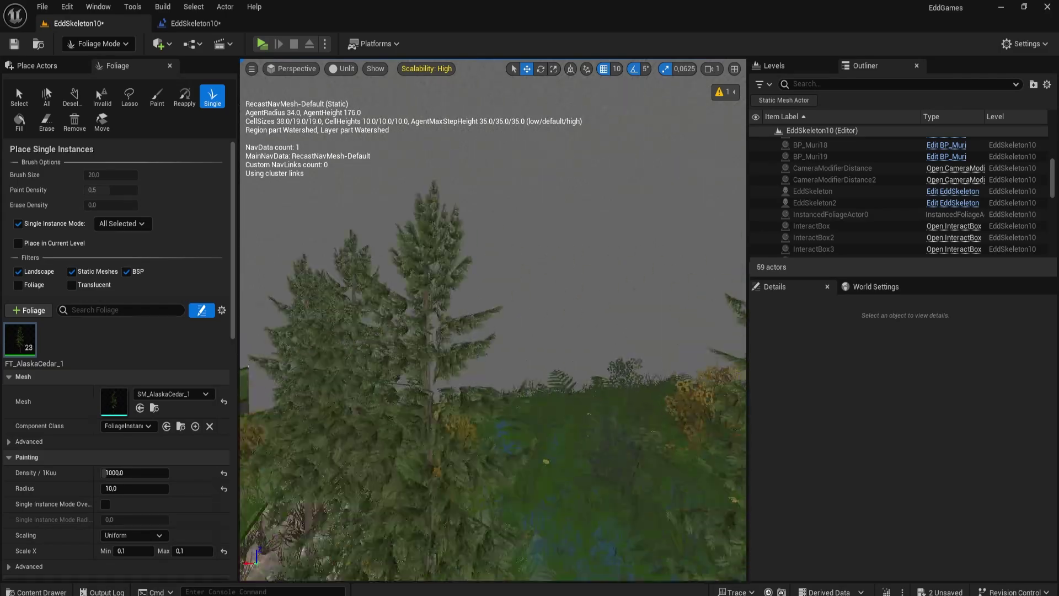
left_click(557, 350)
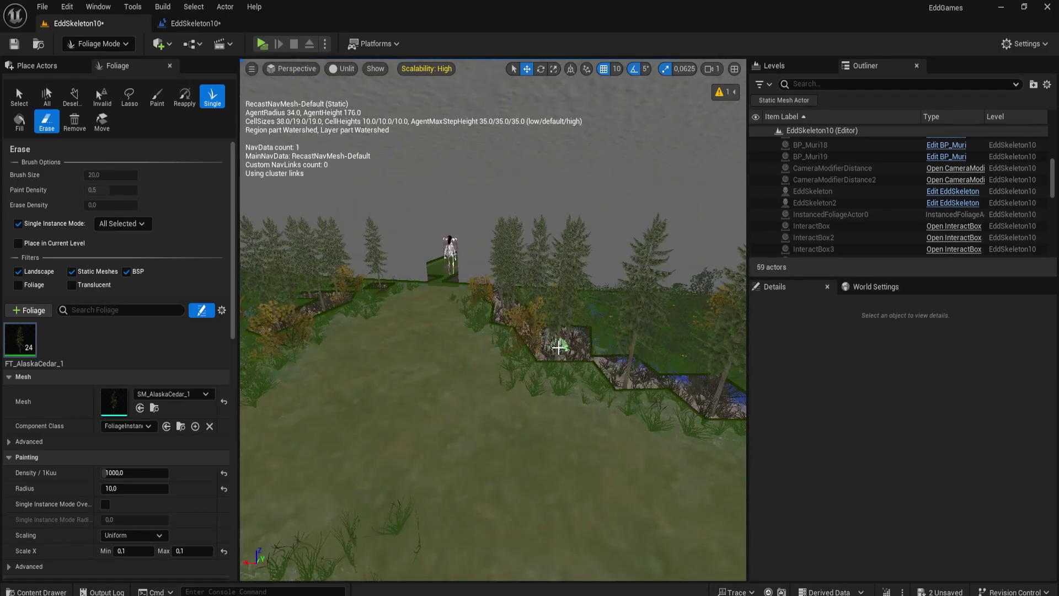
Delete a stray cedar instance and return to single-cedar placement near the pond.
key("Escape")
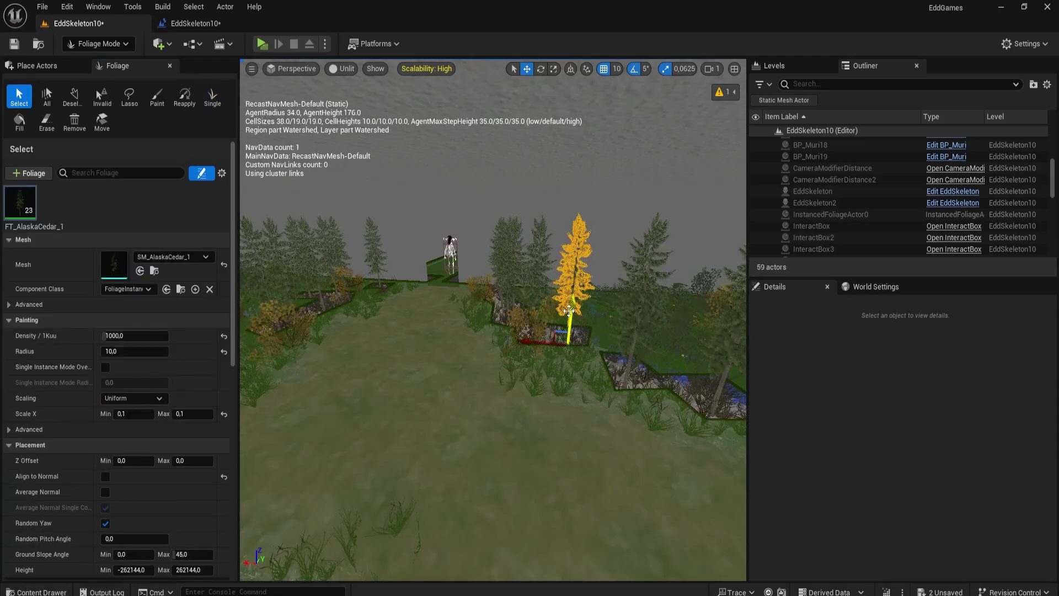
key("Delete")
right_click_drag(569, 311, 569, 310)
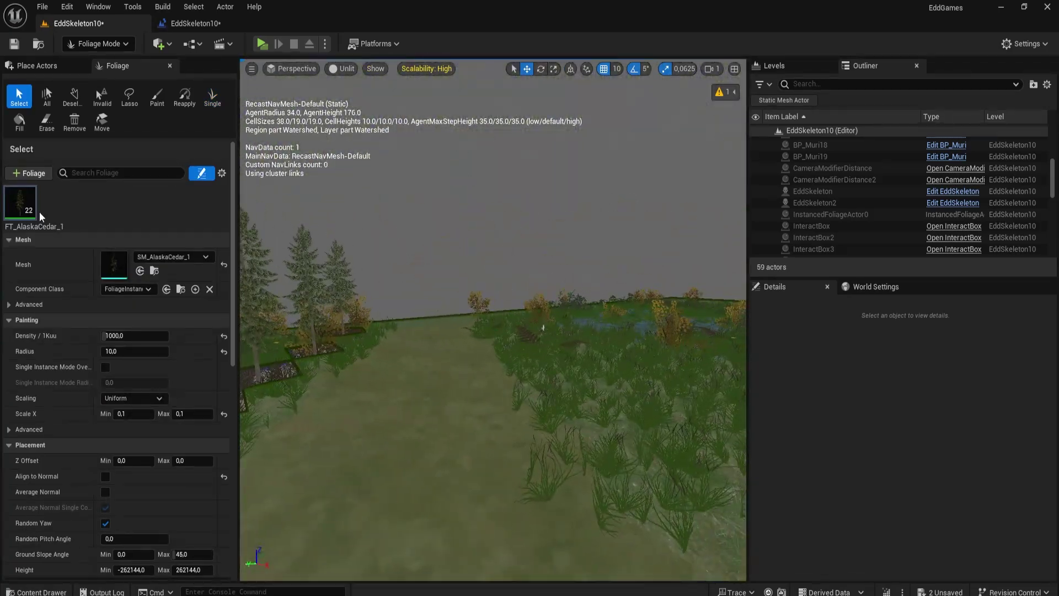
right_click_drag(520, 321, 503, 310)
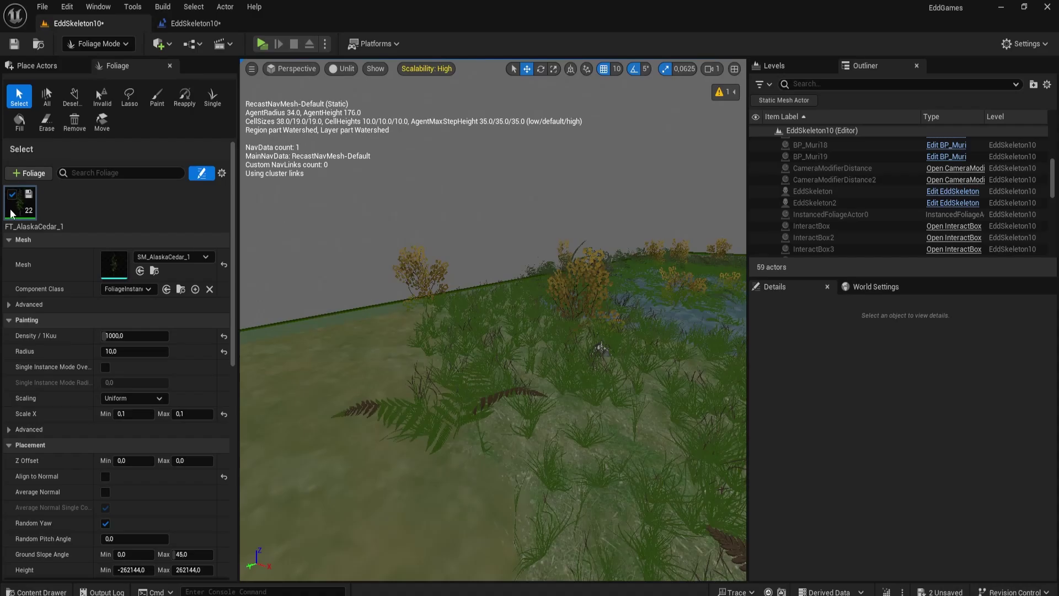
left_click(157, 97)
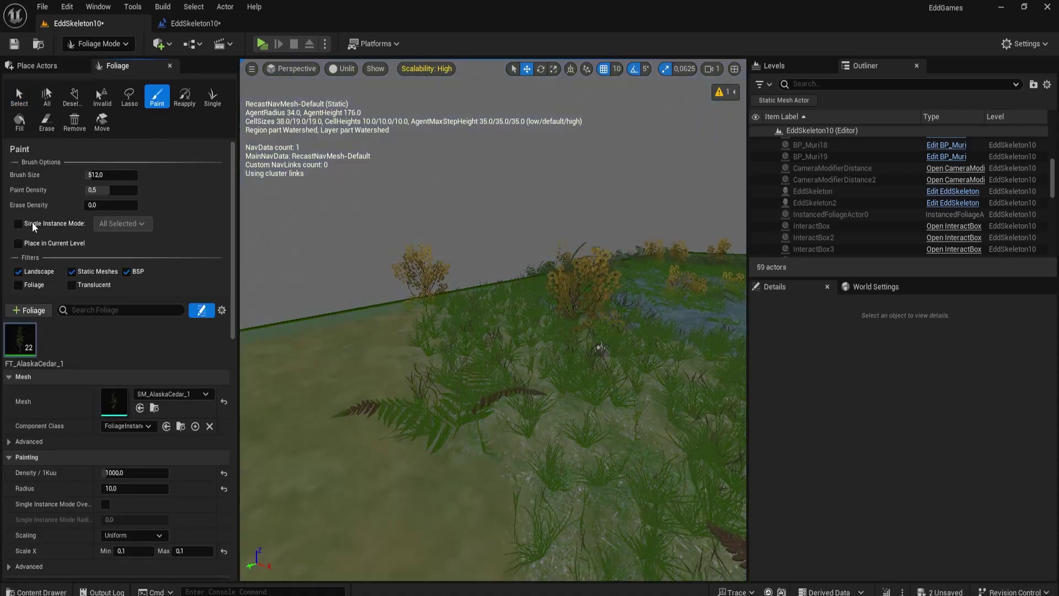
left_click(33, 226)
mouse_move(596, 349)
right_mouse_down()
mouse_move(316, 298)
mouse_move(338, 364)
right_mouse_up()
Place cedars by the rocky patches, pond and field, bringing the cedar total to 66.
left_click(509, 404)
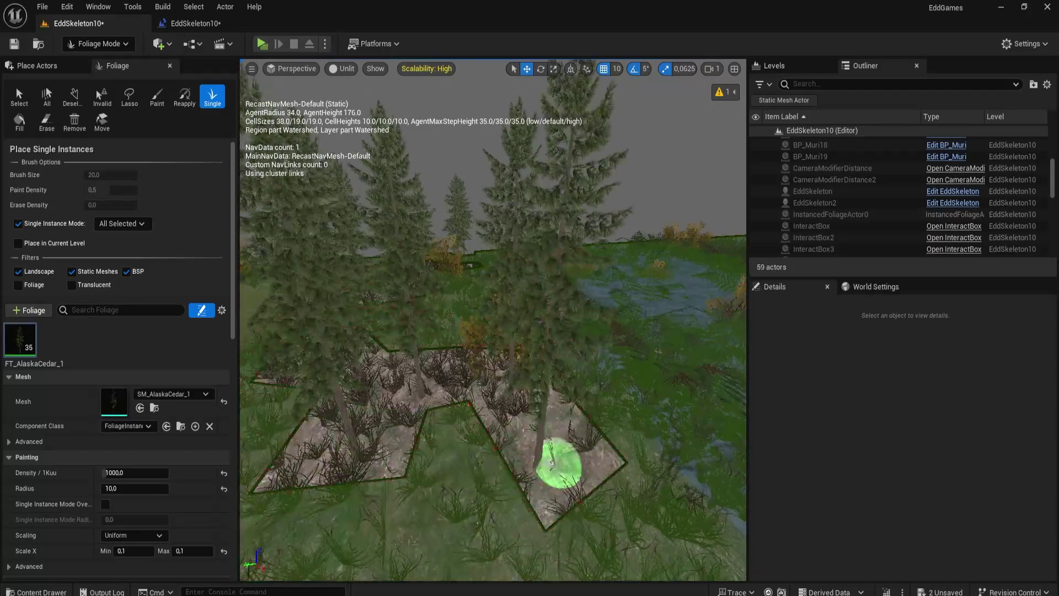
right_click_drag(558, 461, 497, 386)
left_click(385, 374)
right_click_drag(385, 374, 509, 326)
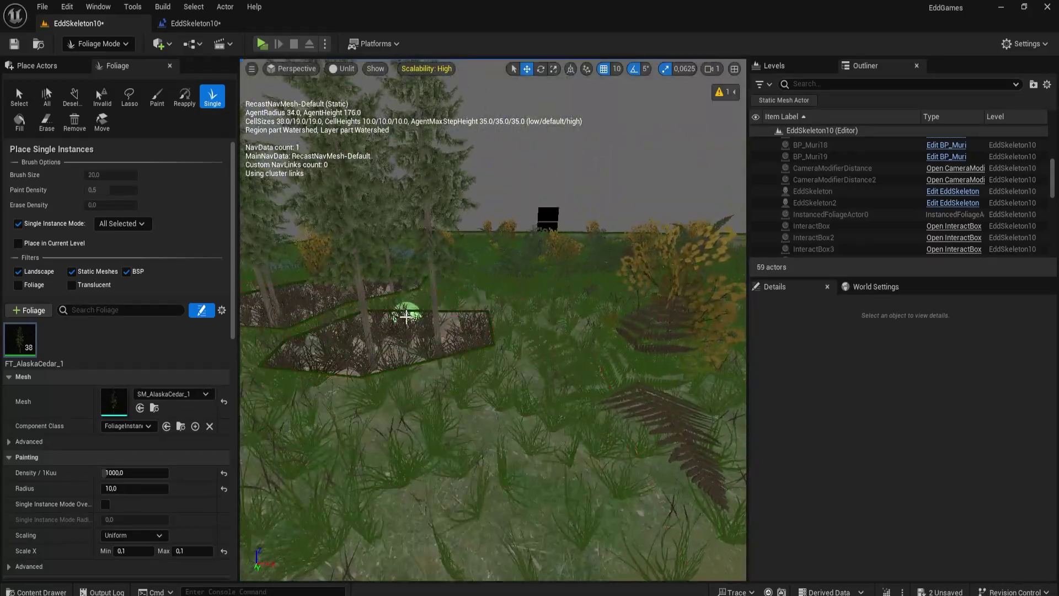
left_click(456, 390)
right_click_drag(456, 390, 466, 458)
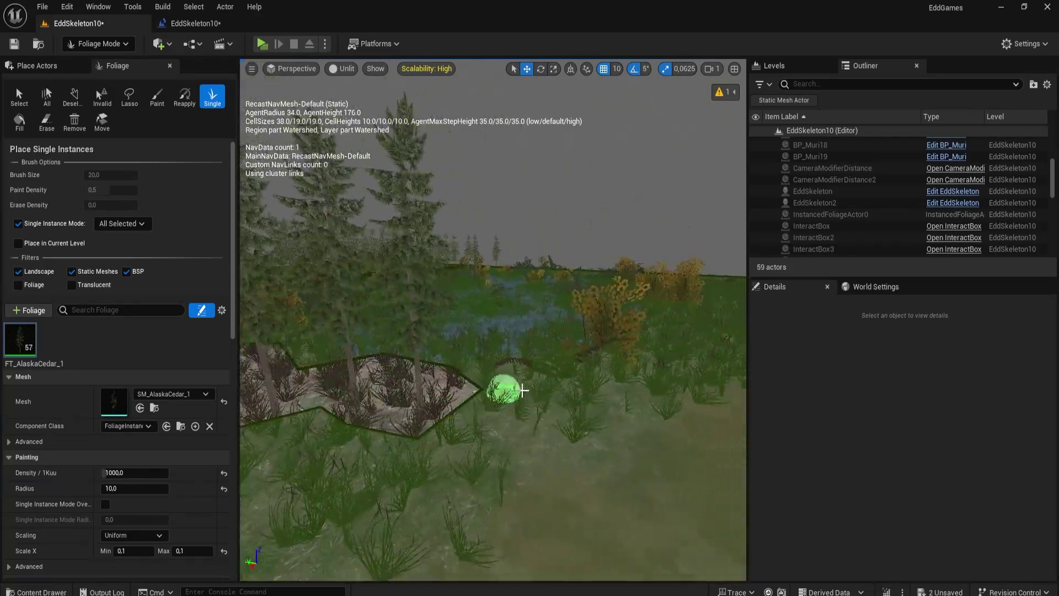
left_click(607, 343)
right_click_drag(606, 344, 606, 320)
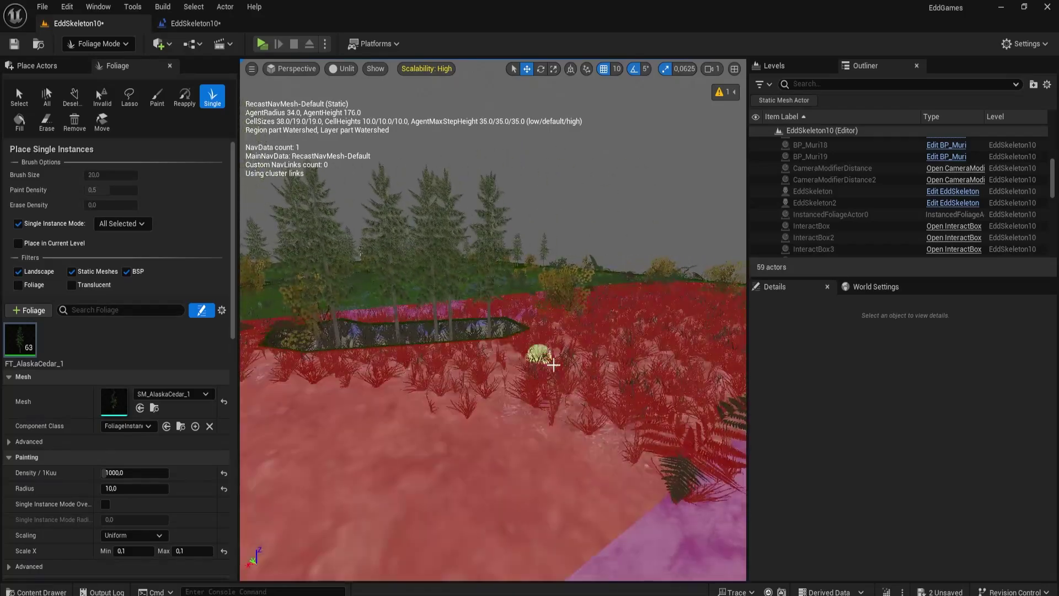
left_click(656, 409)
mouse_move(655, 409)
right_mouse_down()
mouse_move(695, 406)
mouse_move(662, 386)
mouse_move(651, 419)
mouse_move(645, 386)
right_mouse_up()
scroll(645, 408, "down", 1)
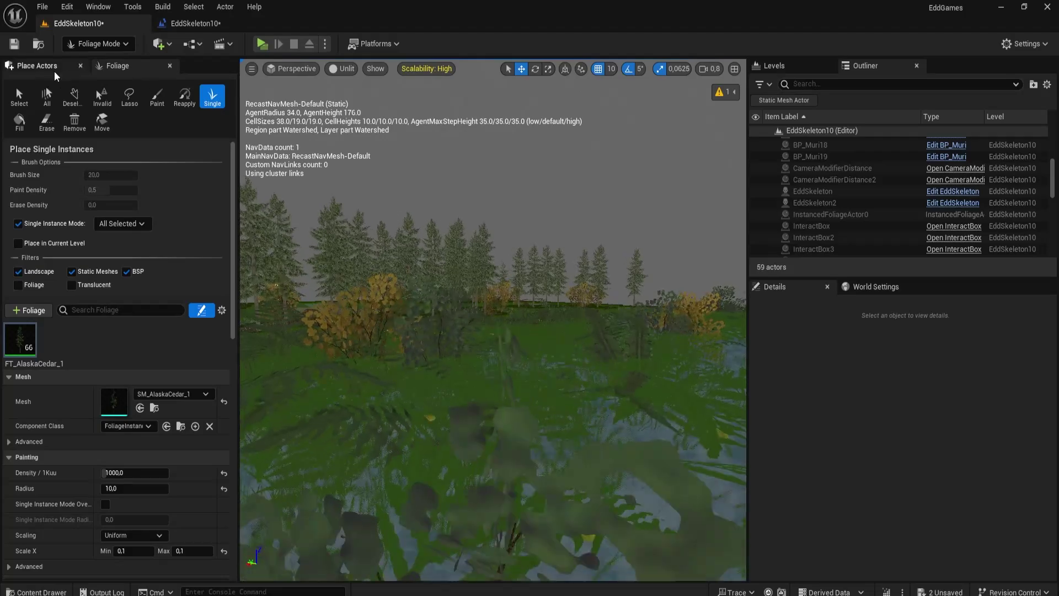
left_click(96, 43)
Switch to Landscape Paint with the L_ForestGround_2 layer and survey the level.
left_click(94, 75)
left_click(154, 86)
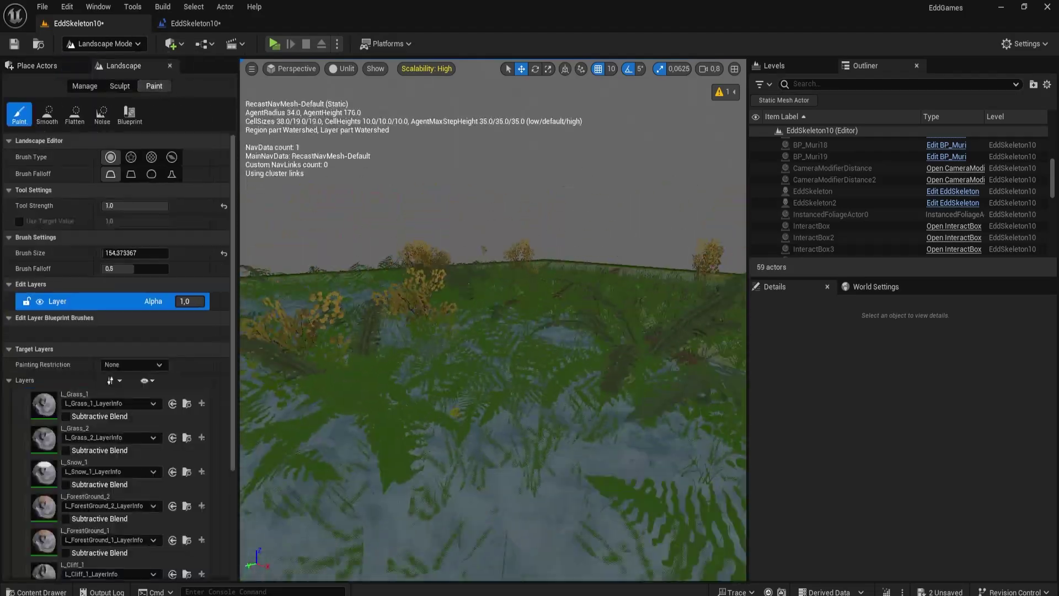
scroll(43, 486, "down", 2)
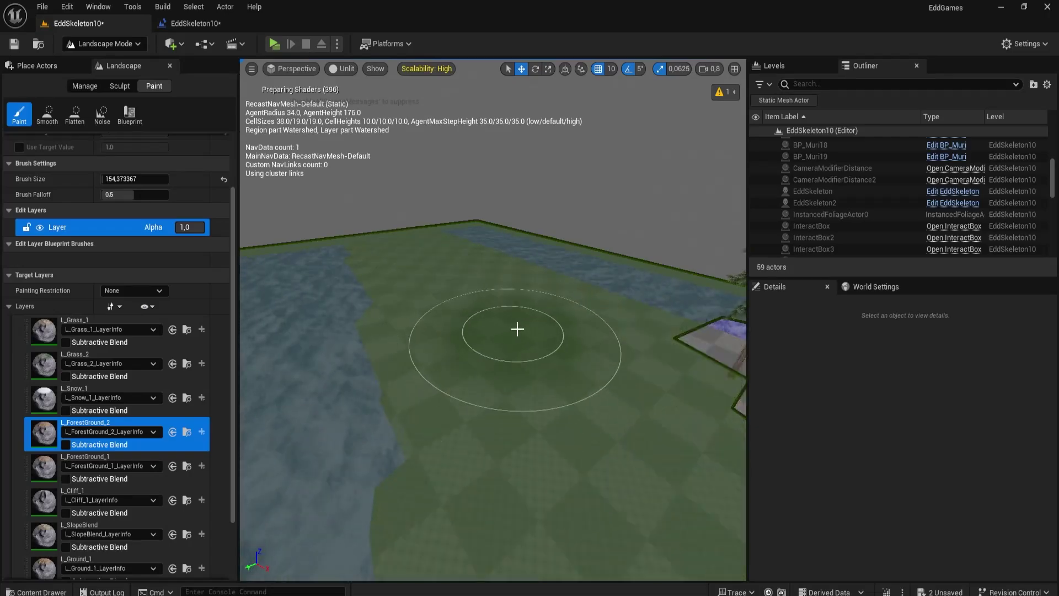
right_click_drag(573, 421, 573, 421)
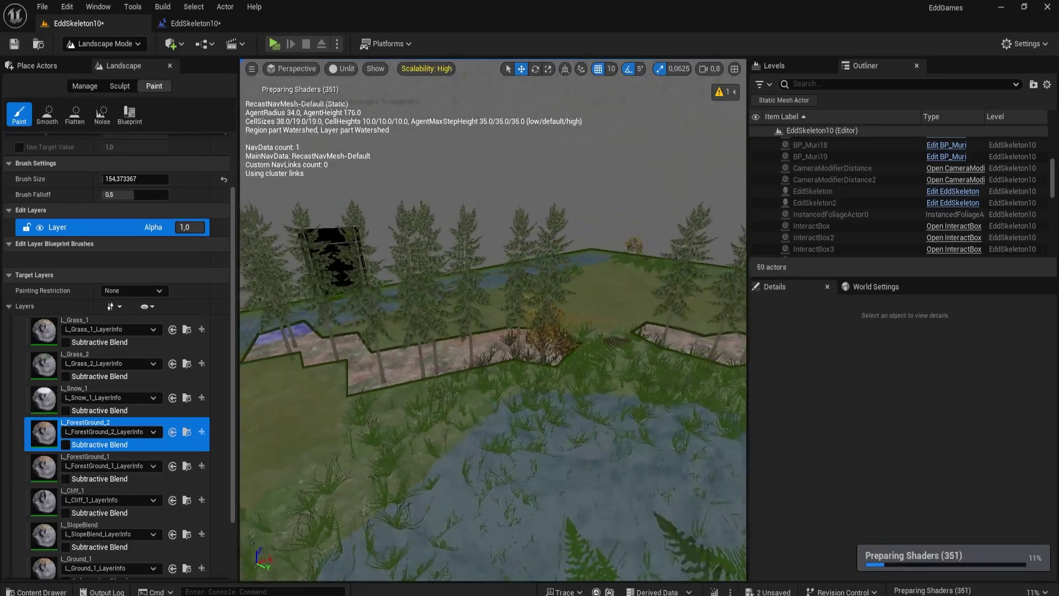
right_click_drag(508, 420, 508, 420)
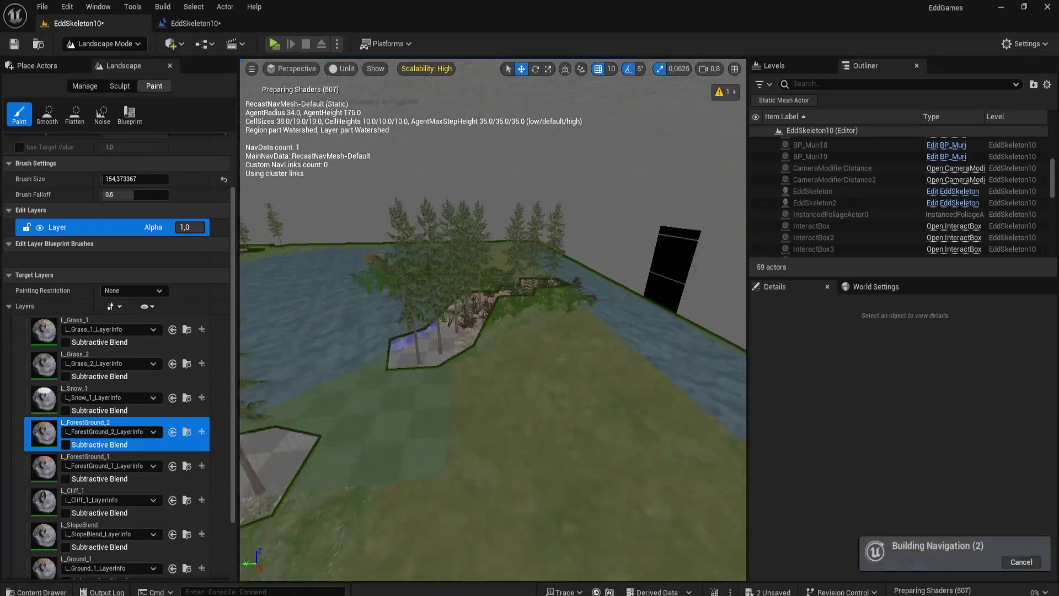
right_click_drag(591, 428, 591, 428)
In Foliage mode, add more Alaska cedars along the tree row, reaching 84.
left_click(80, 44)
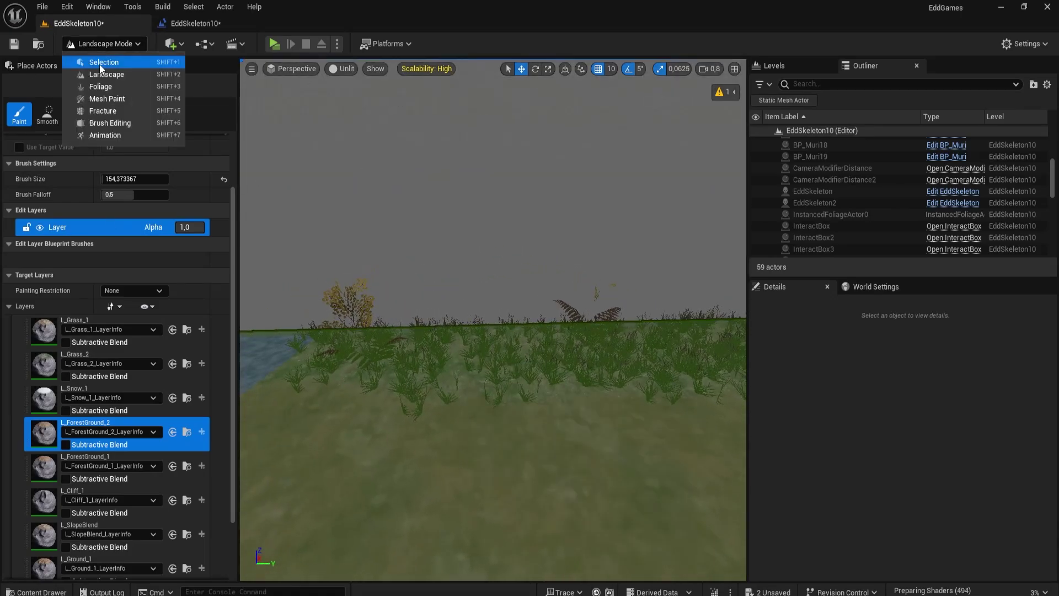
left_click(98, 88)
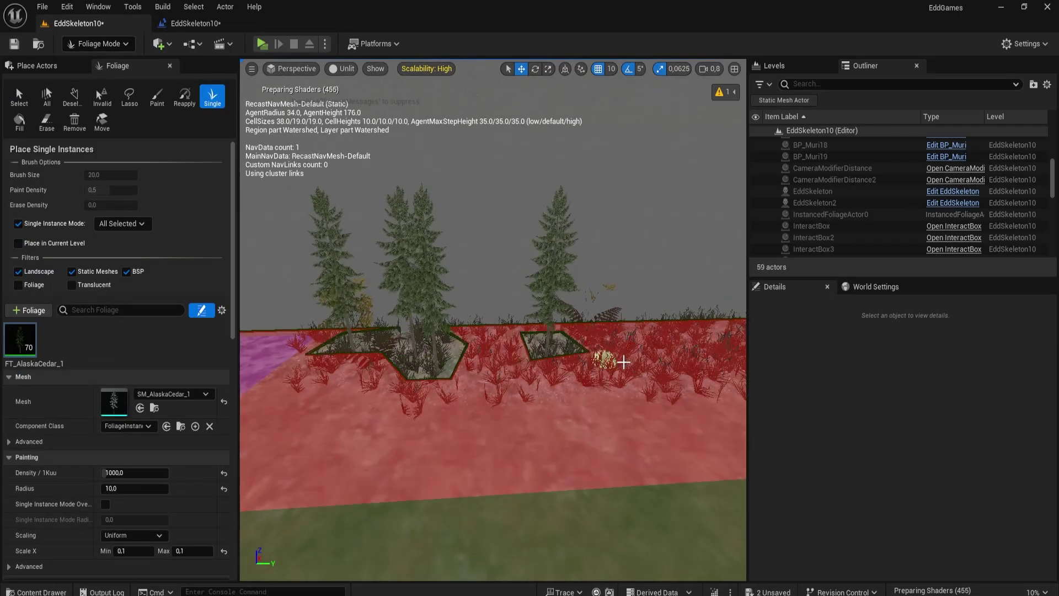
right_click_drag(623, 362, 571, 343)
In Selection mode, select the black wall BP_Muri19 and change its Lunghezza from 30 to 28.
left_click(98, 43)
left_click(104, 61)
left_click(638, 515)
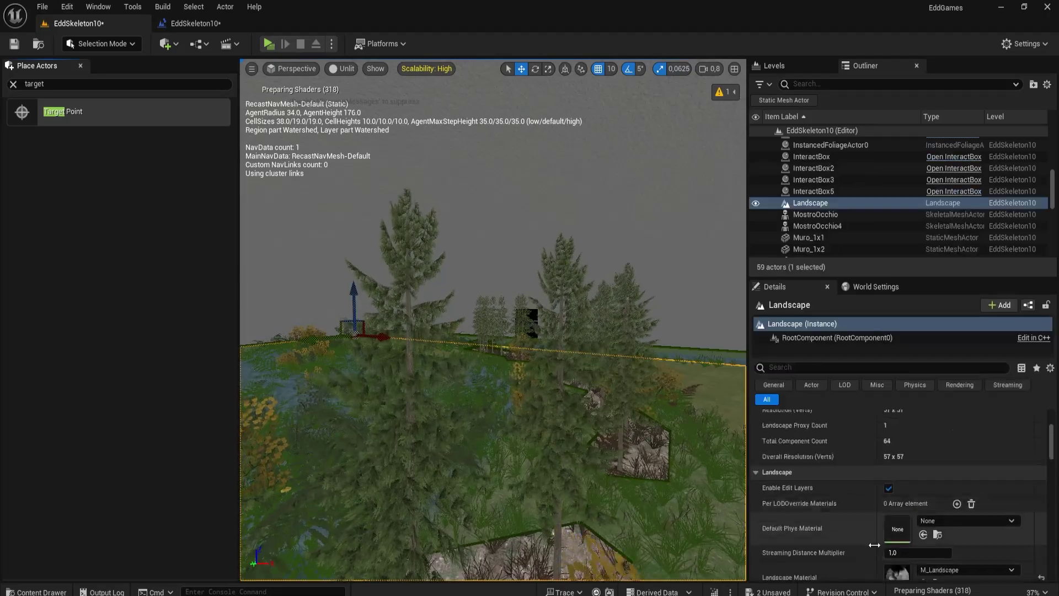
scroll(874, 546, "up", 5)
right_click_drag(667, 426, 655, 392)
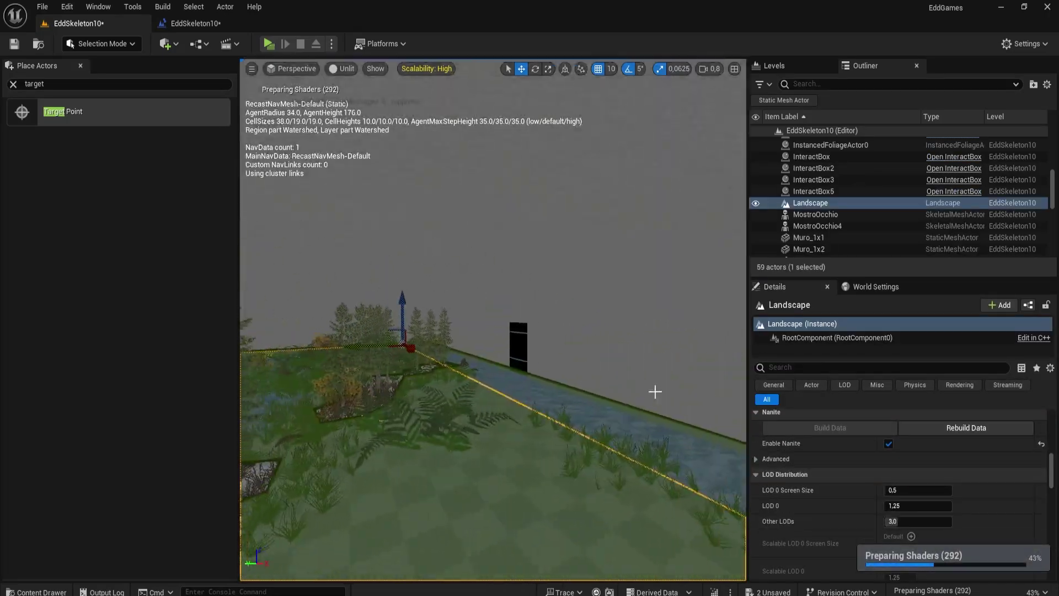
left_click(519, 346)
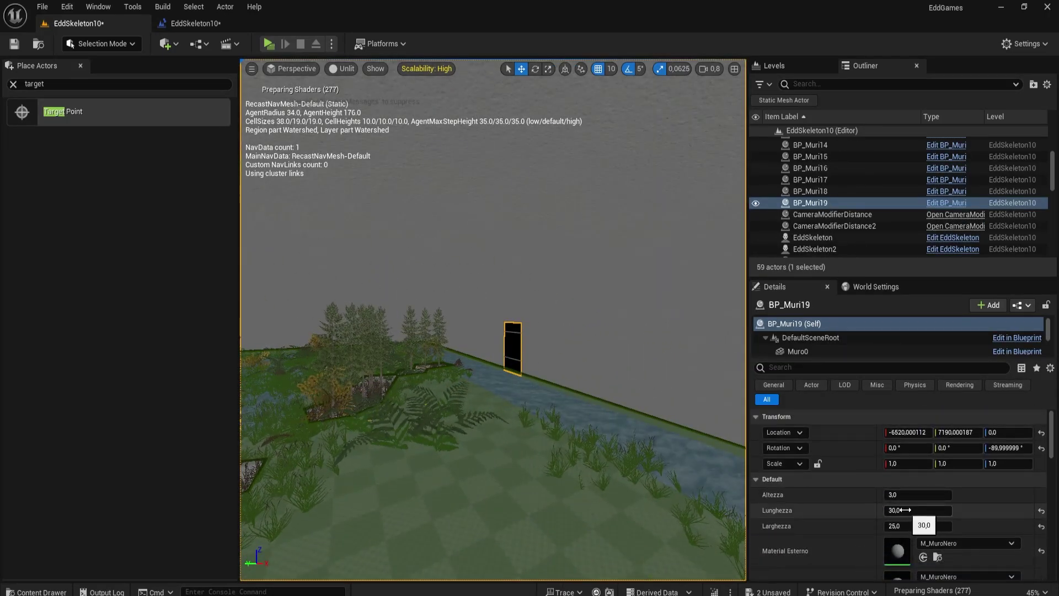
right_click_drag(643, 472, 643, 472)
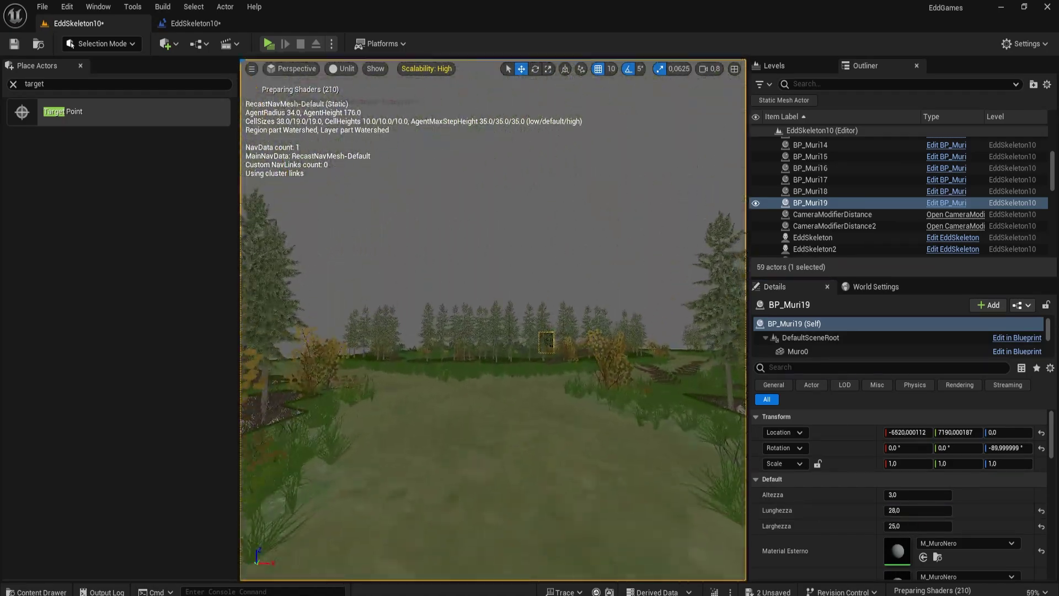
key("alt+p")
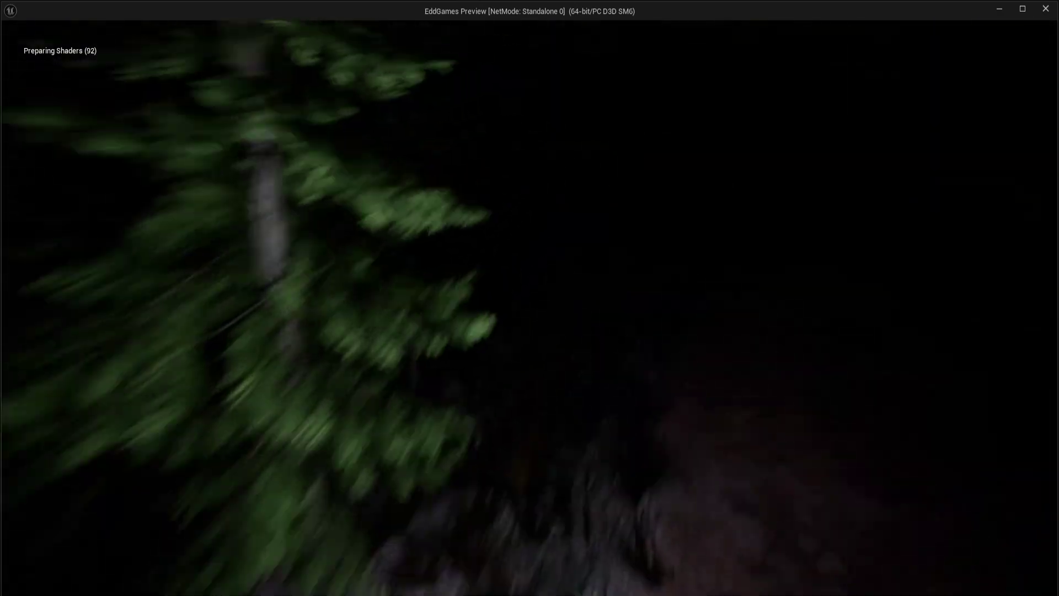
key("Escape")
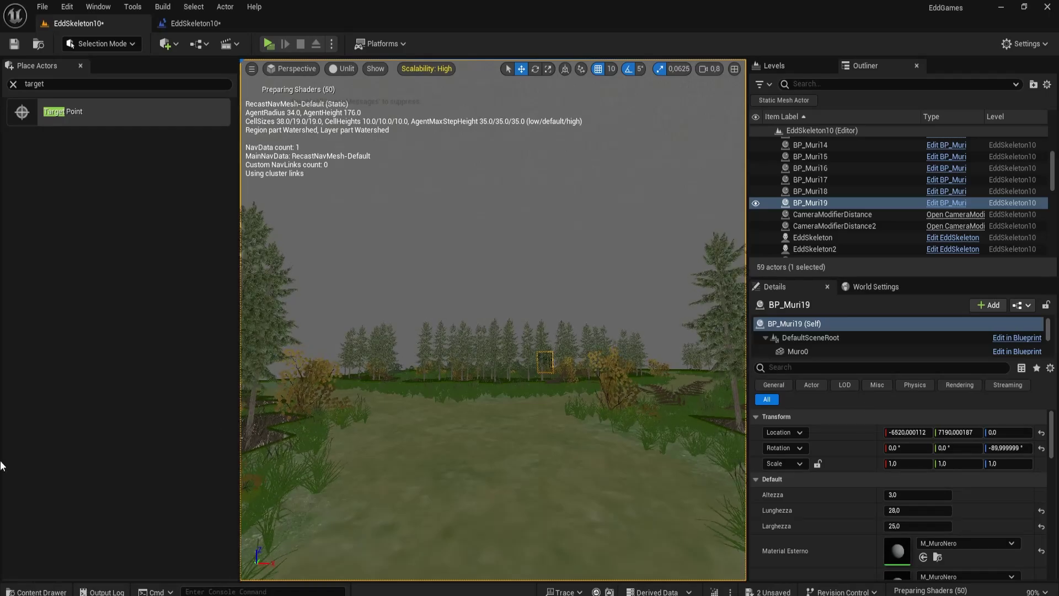
Glance at the ocean materials in the Content Drawer, then select the Landscape.
left_click(37, 592)
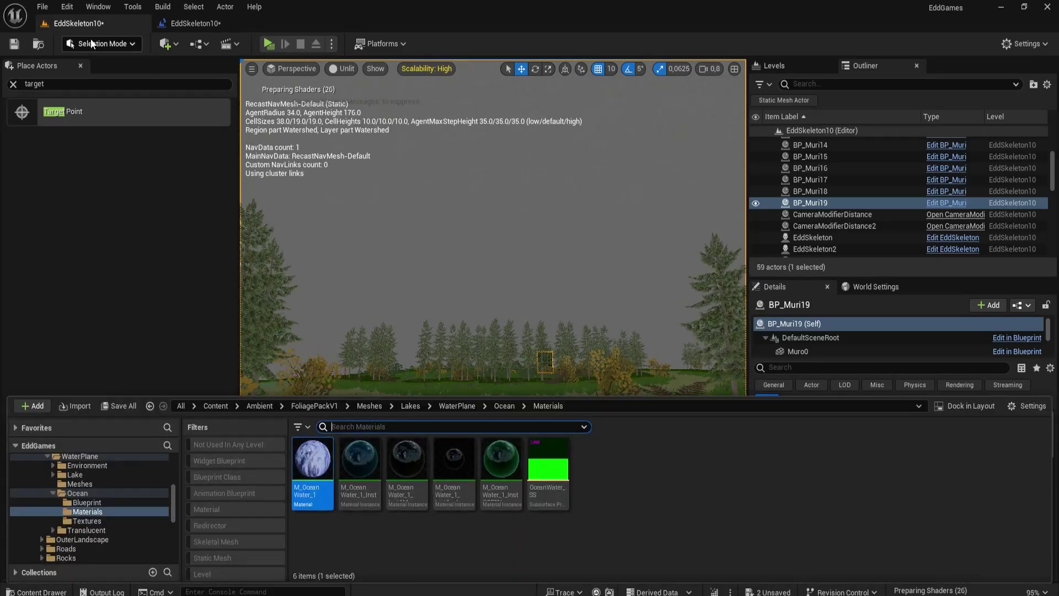
right_click_drag(359, 309, 386, 343)
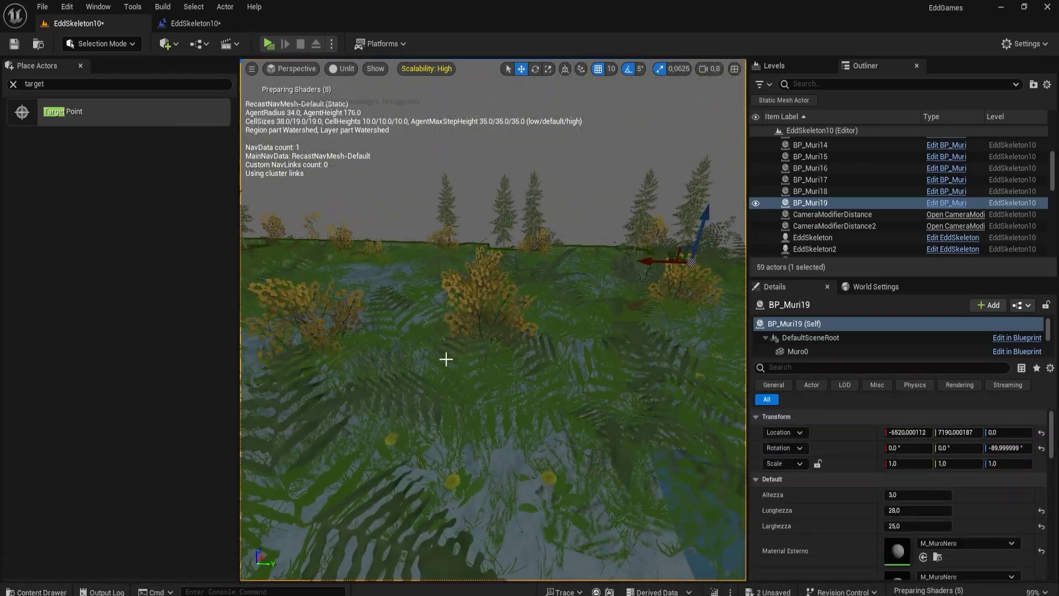
left_click(444, 359)
right_click_drag(445, 360, 453, 331)
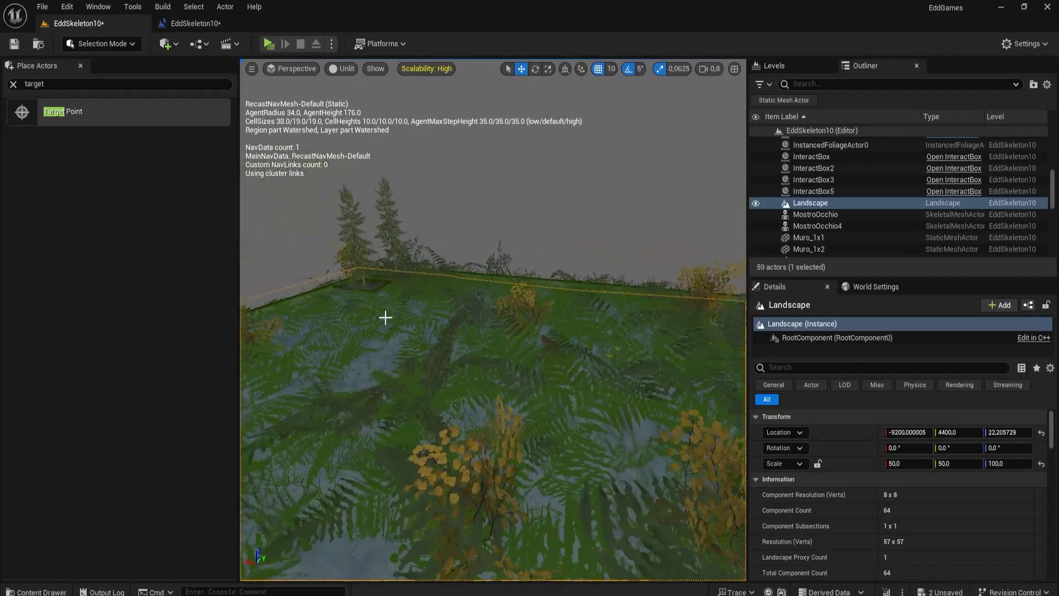
Switch the viewport view mode to Lit.
left_click(342, 68)
left_click(354, 88)
left_click(46, 82)
Search Place Actors for Point Light and place one above the ferns.
key("ctrl+a")
type("poi")
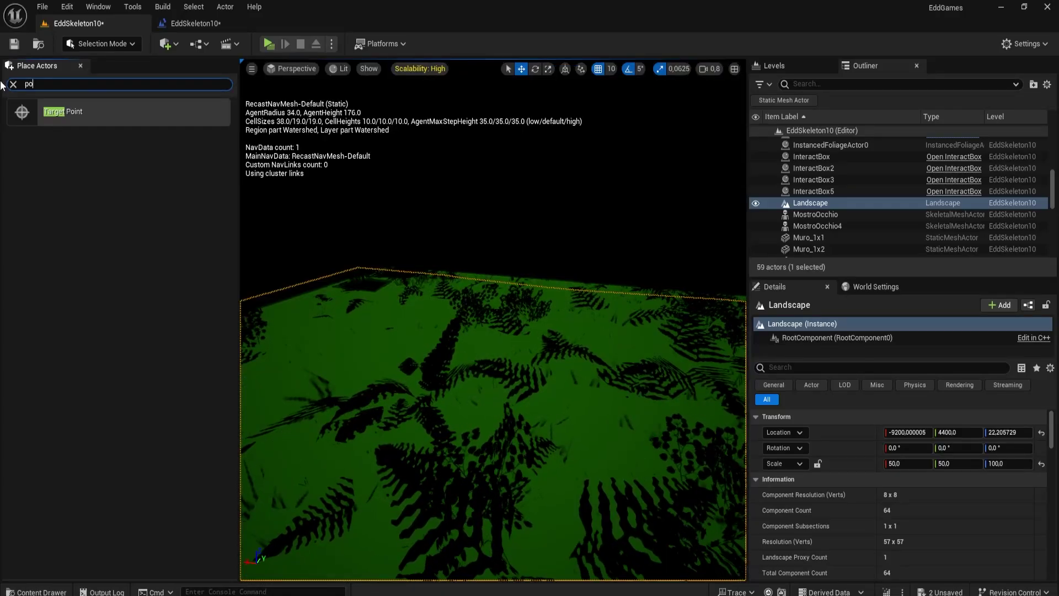
left_click_drag(61, 112, 429, 259)
Select the black wall BP_Muri19, then run and exit a Play preview of the lit level.
right_click_drag(439, 215, 490, 456)
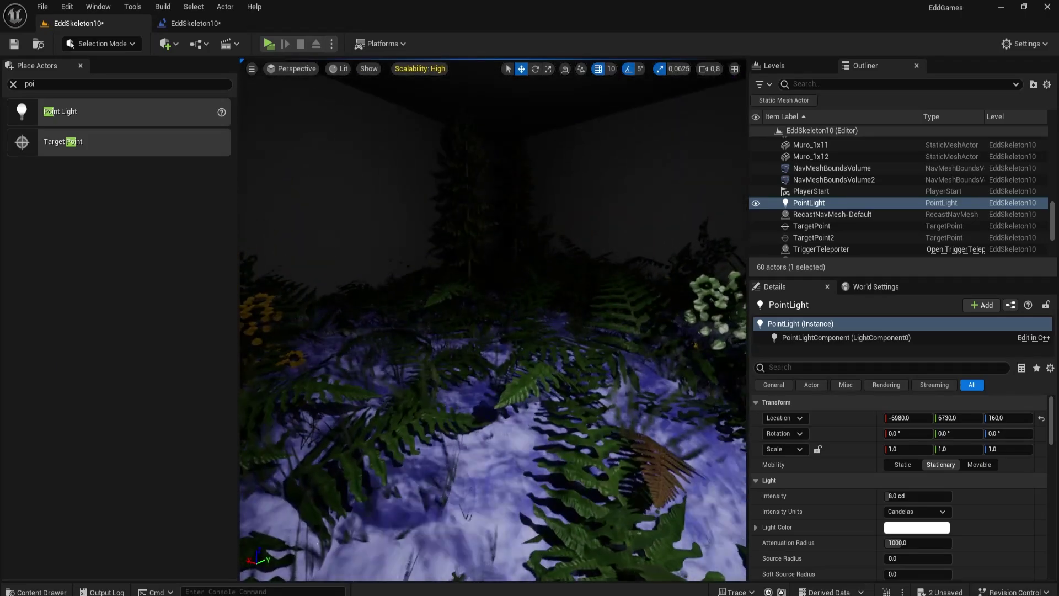
left_click(490, 456)
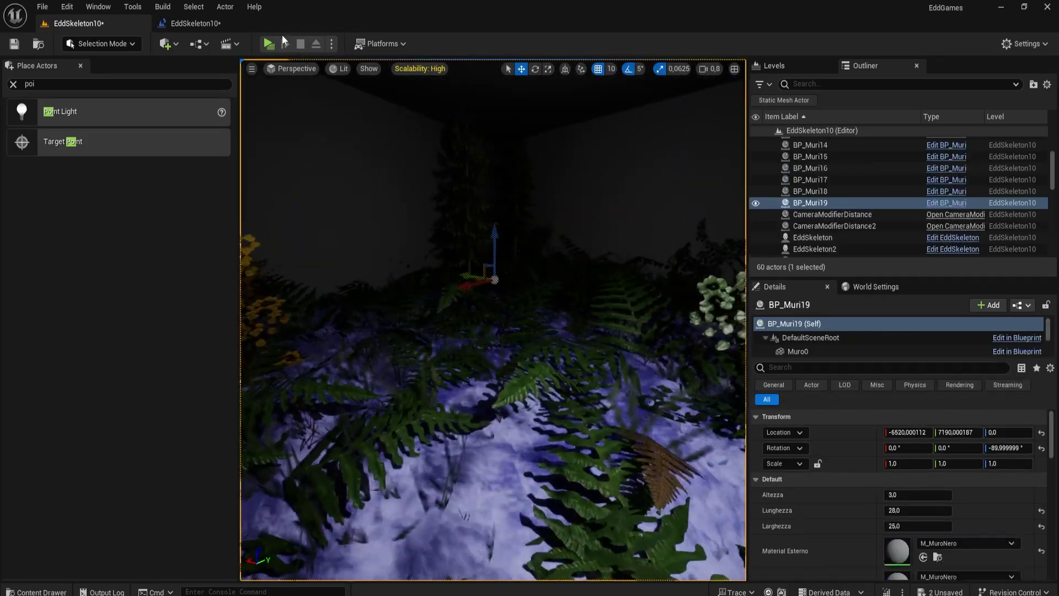
left_click(269, 44)
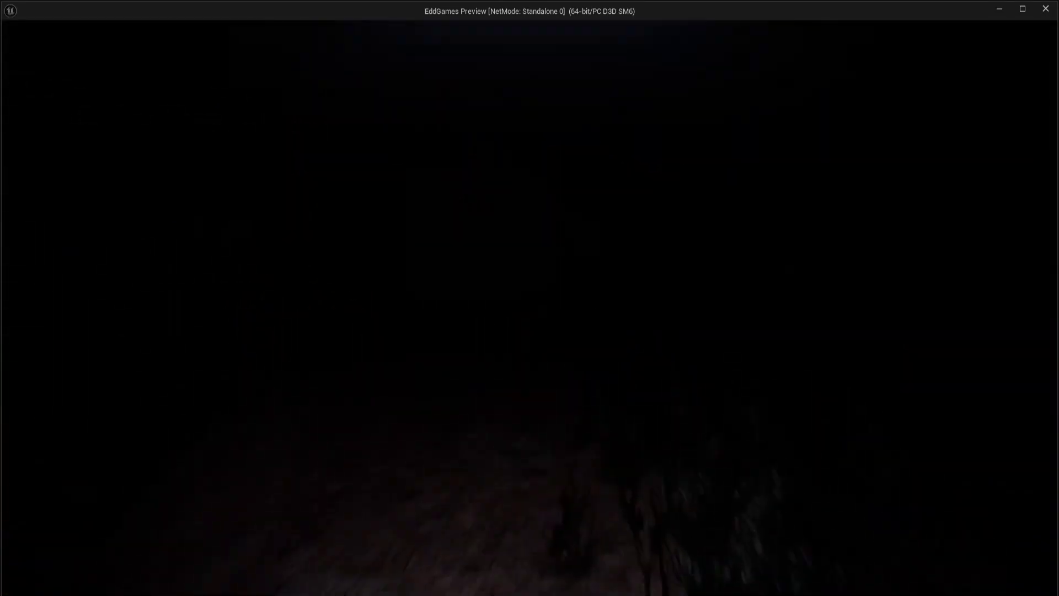
key("Escape")
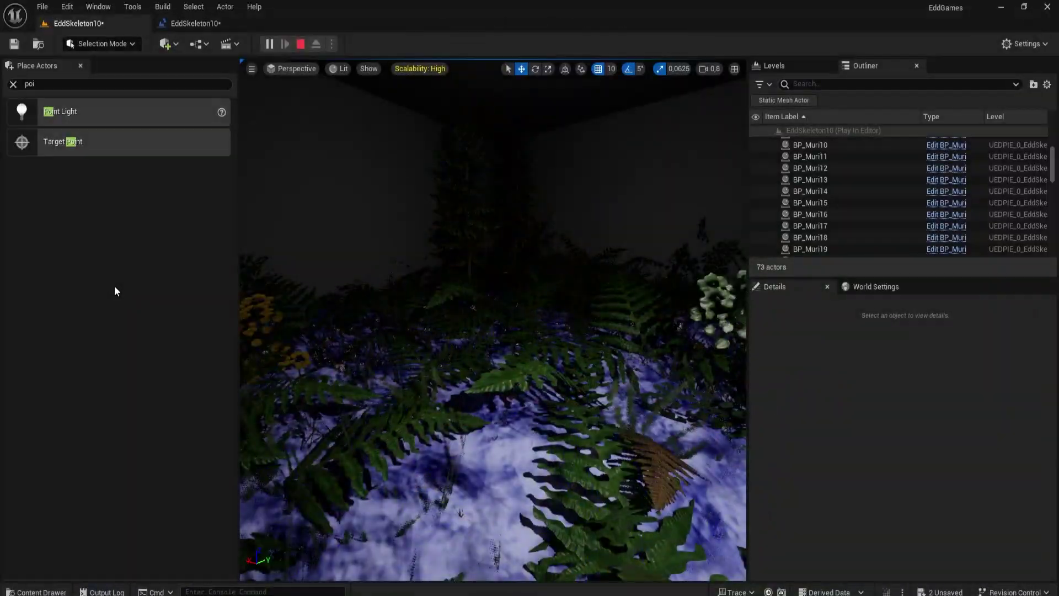
Return the viewport to Unlit and enter Landscape mode with the Sculpt tool.
left_click(367, 127)
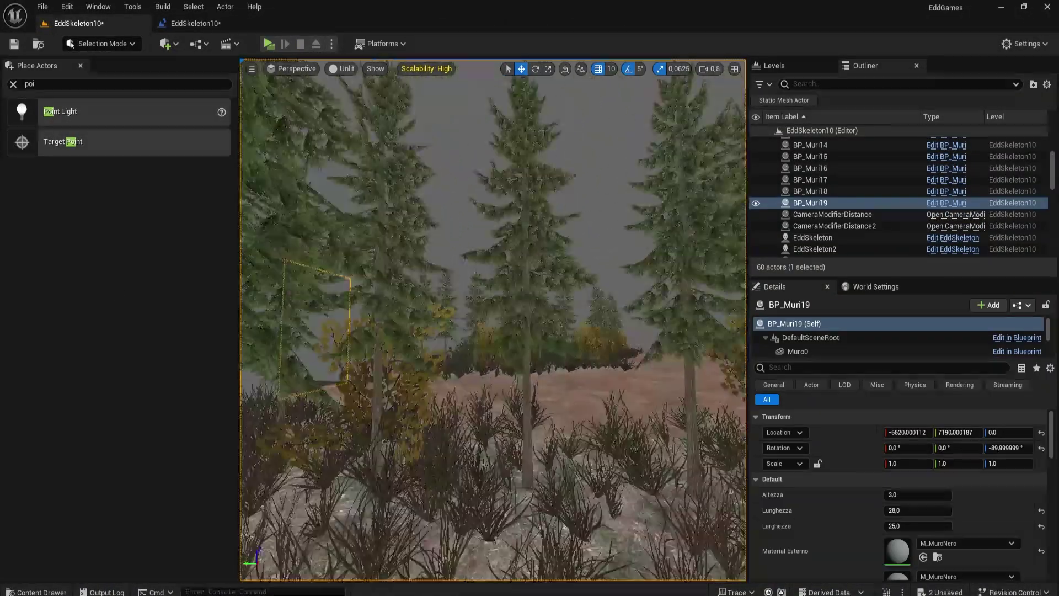
left_click(105, 44)
left_click(105, 74)
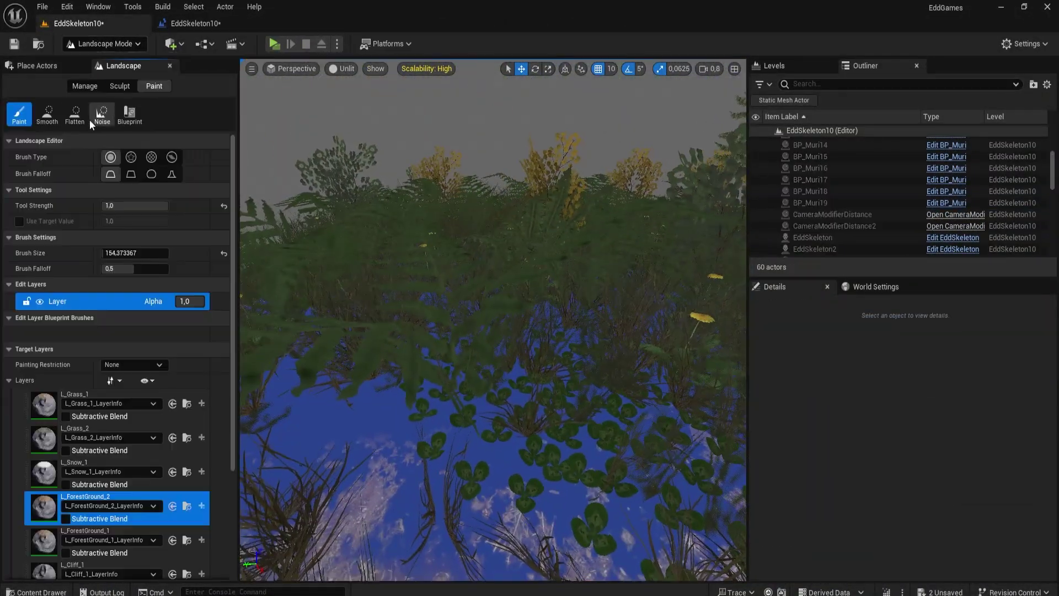
left_click(116, 86)
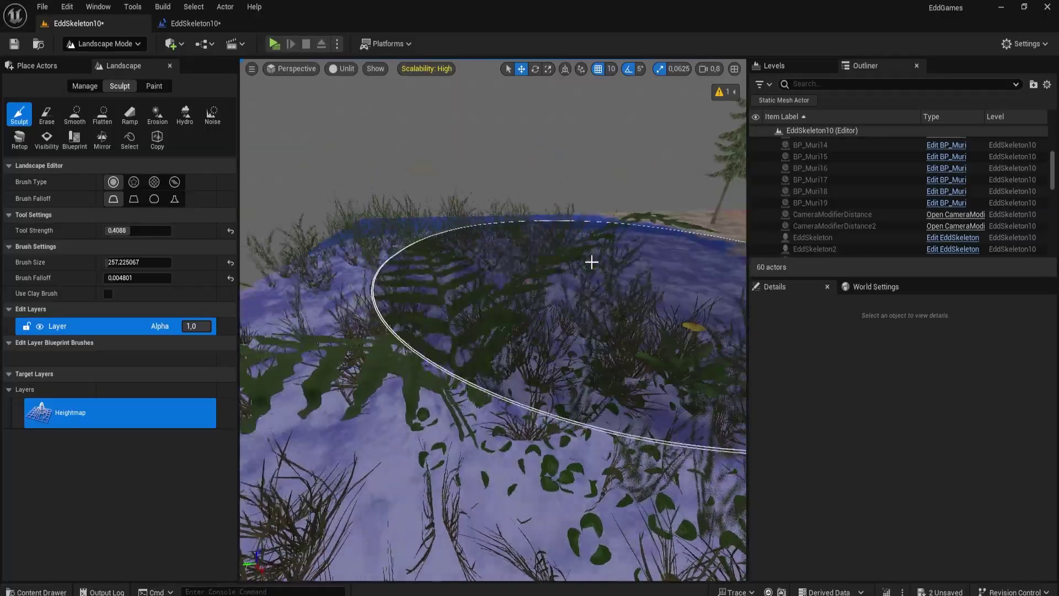
mouse_move(440, 216)
right_mouse_down()
mouse_move(441, 138)
mouse_move(441, 166)
mouse_move(497, 165)
right_mouse_up()
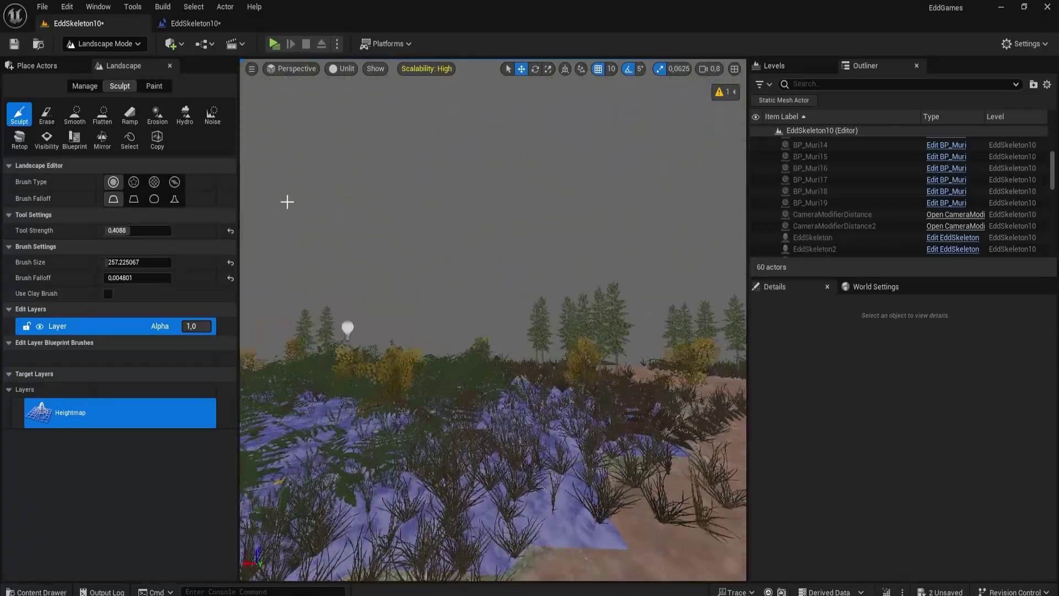
Go back to Selection Mode, select the Landscape, and rebuild its Nanite data.
left_click(169, 65)
left_click(552, 413)
scroll(885, 538, "down", 5)
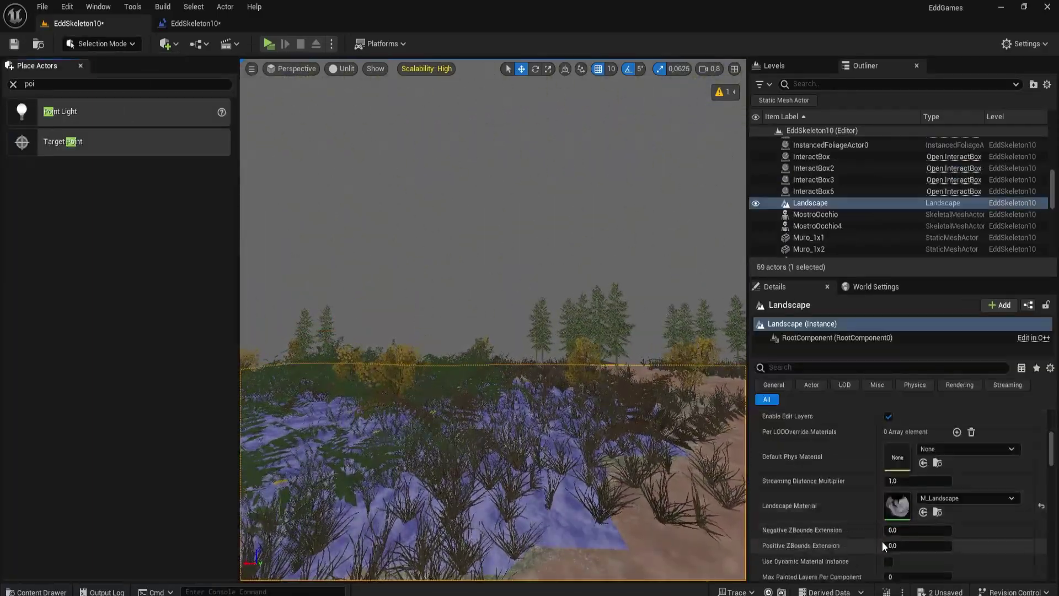
left_click(846, 486)
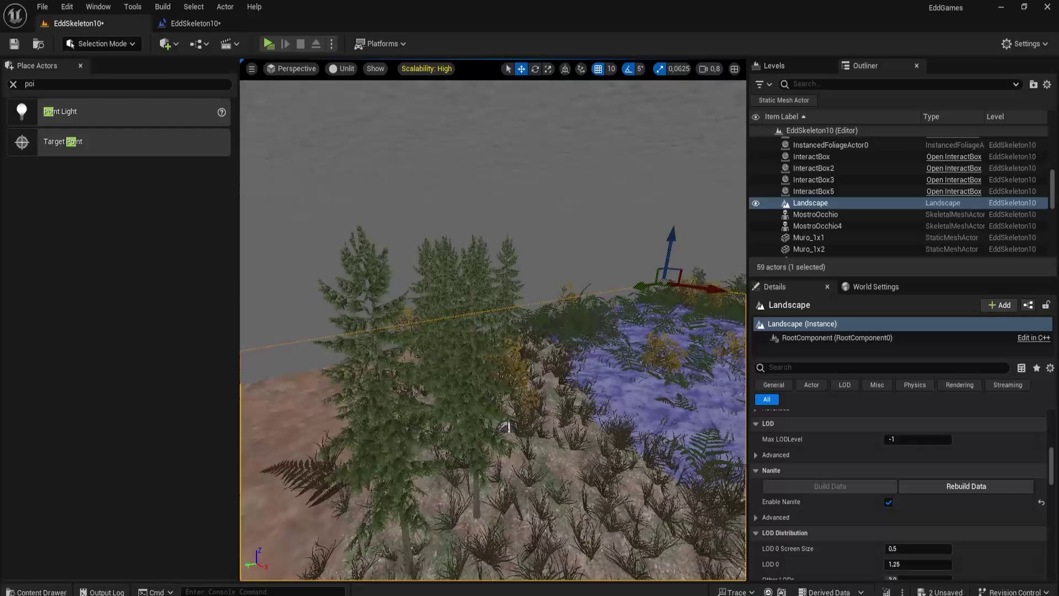
left_click(448, 422)
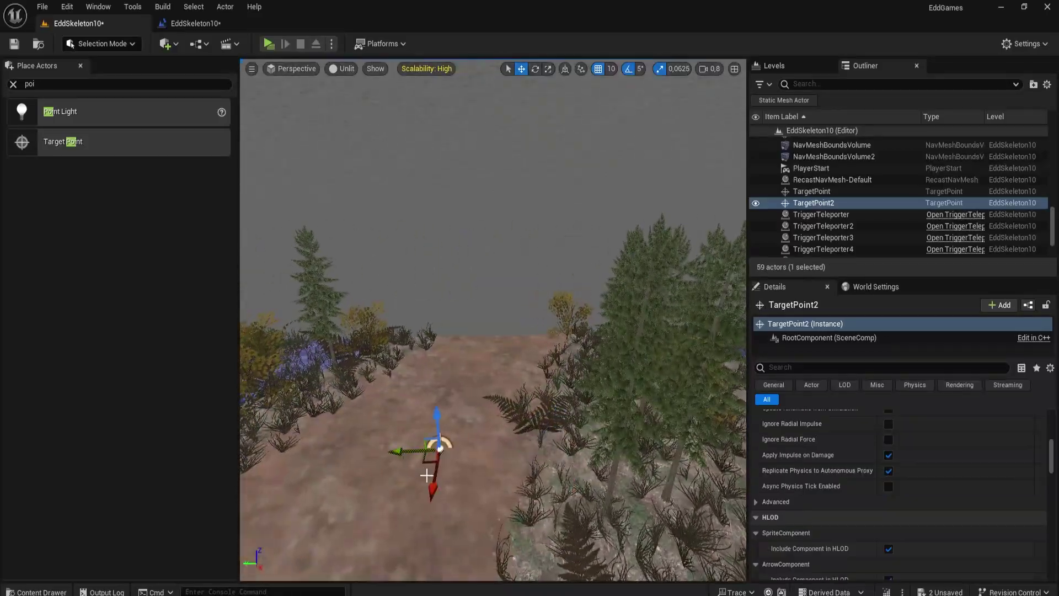
Search all Content for 'rock', filter to Static Meshes, and drop SM_Rock_Flat_01 onto the hill.
type("cliff")
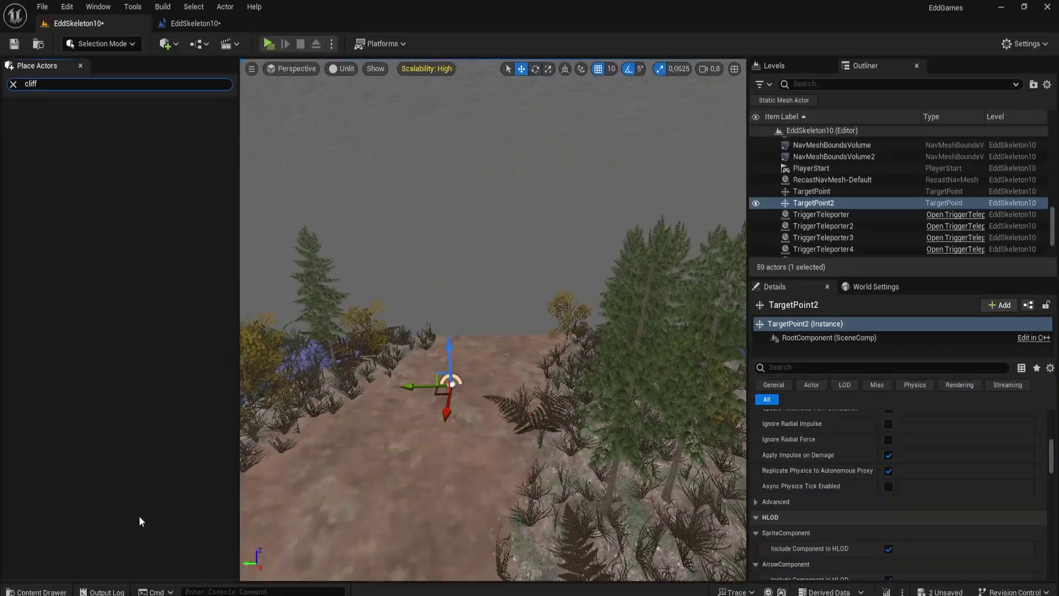
key("ctrl+space")
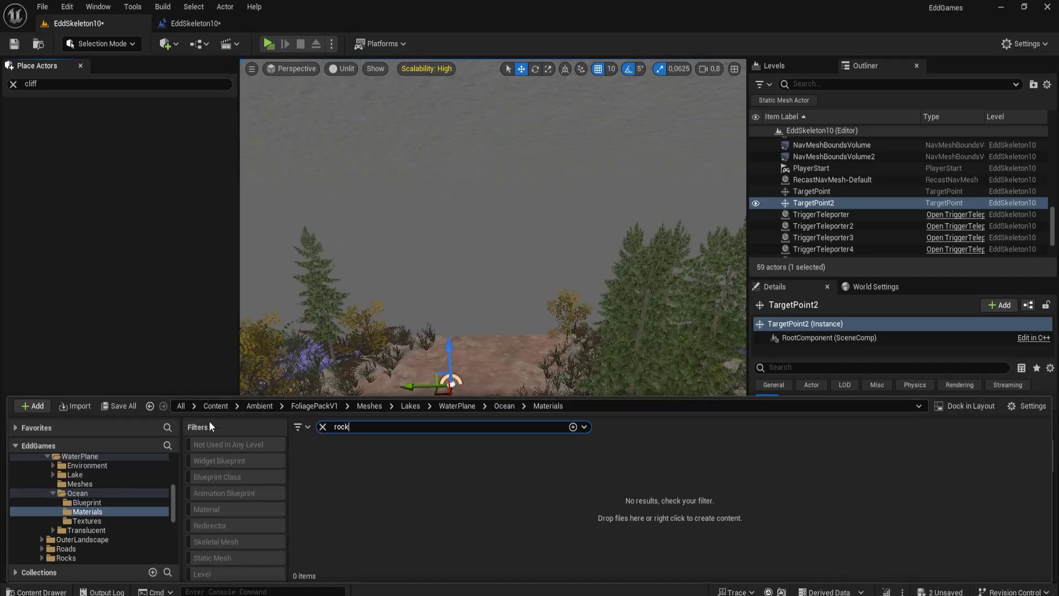
left_click(216, 406)
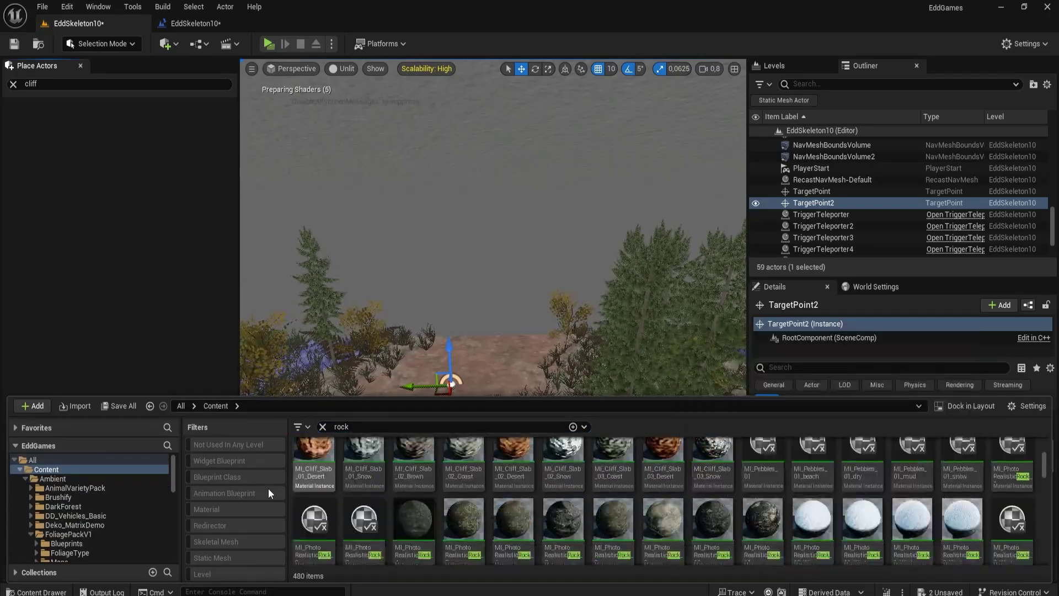
left_click(211, 557)
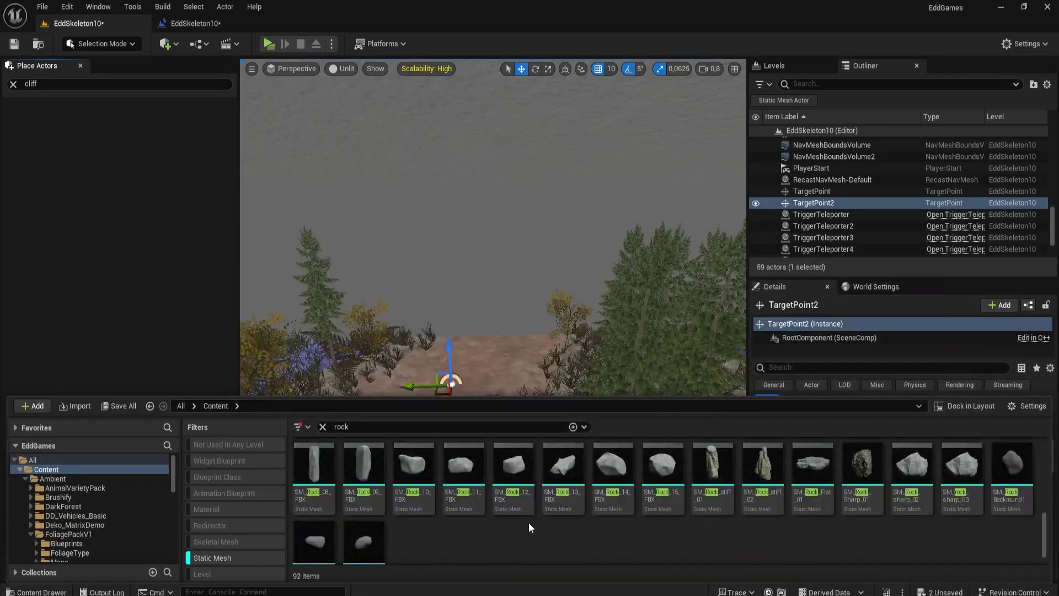
mouse_move(811, 524)
left_mouse_down()
mouse_move(453, 337)
mouse_move(451, 315)
left_mouse_up()
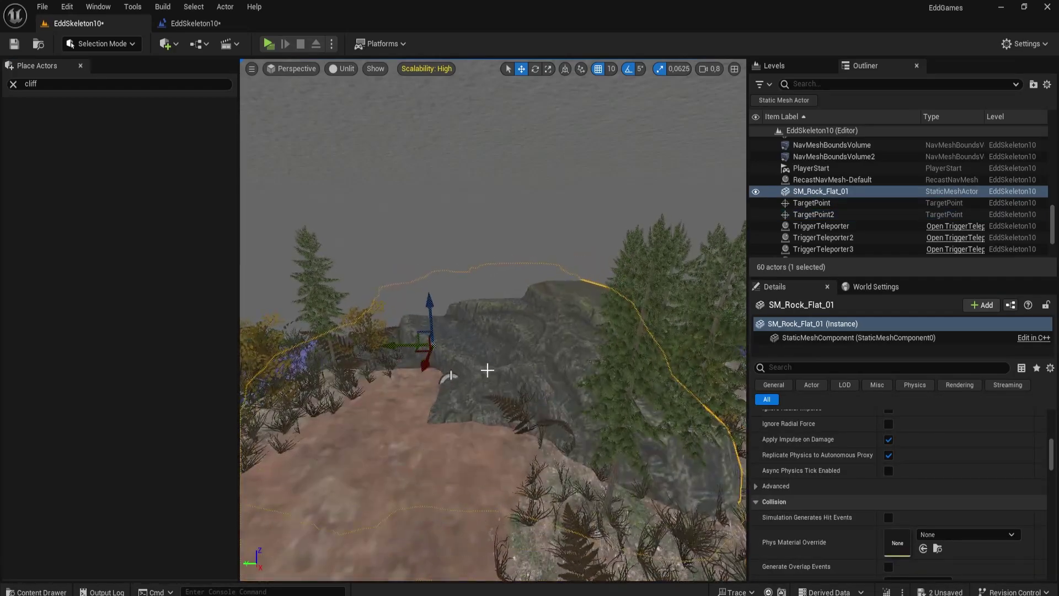
Switch to rotate mode and Alt-drag the rock to create SM_Rock_Flat_2 beside it.
key("e")
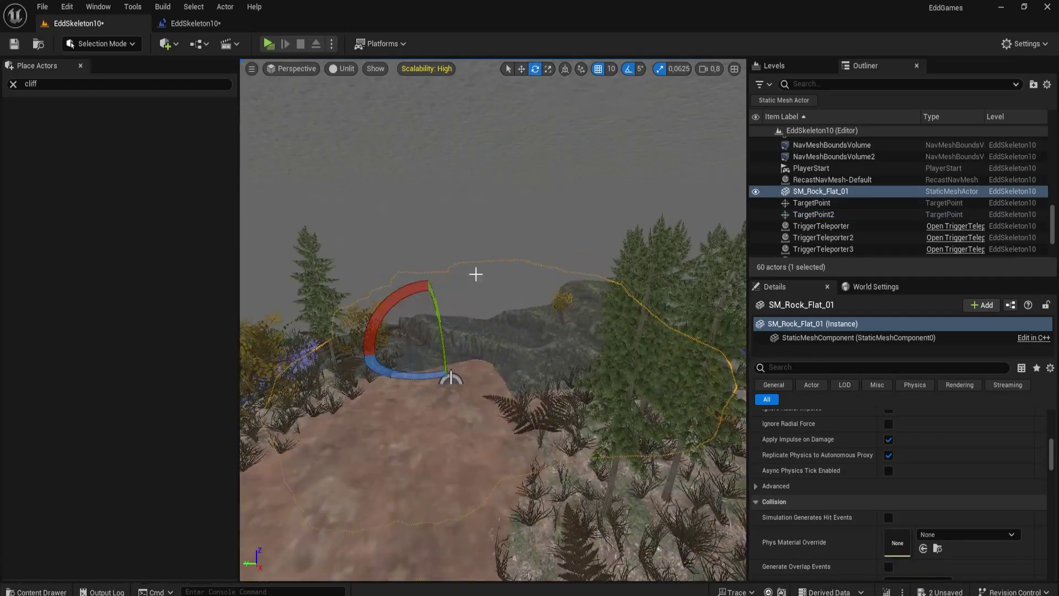
right_click_drag(442, 365, 420, 392)
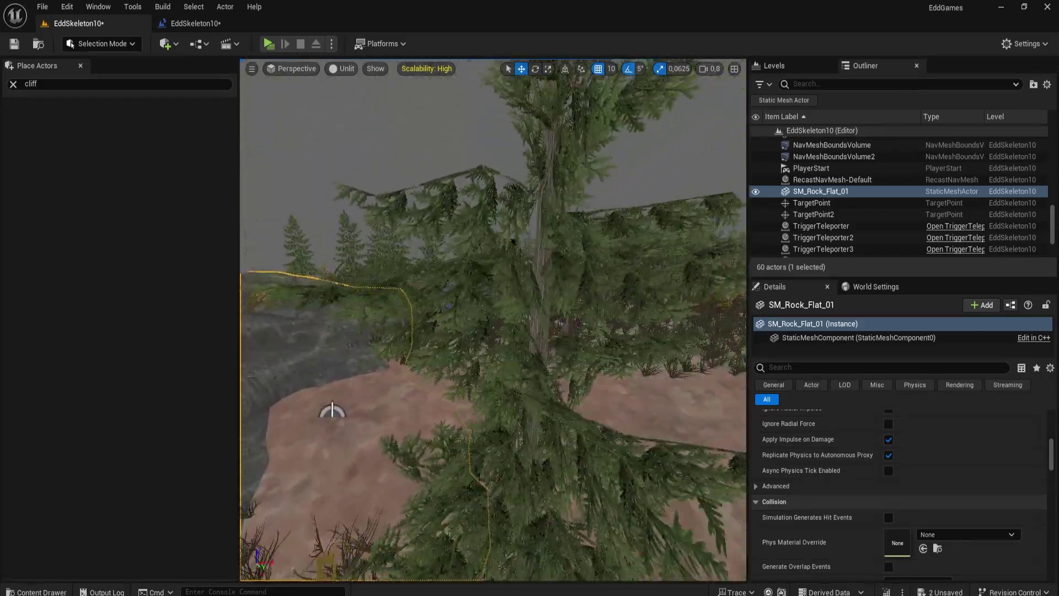
scroll(420, 392, "down", 5)
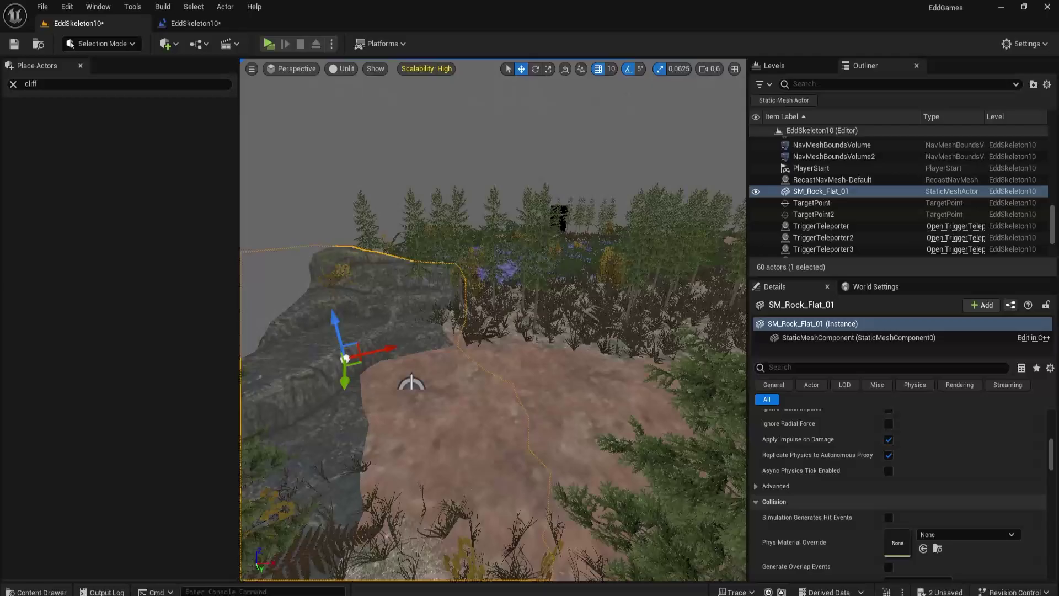
left_click_drag(407, 386, 634, 331, "alt")
right_click_drag(633, 331, 633, 331)
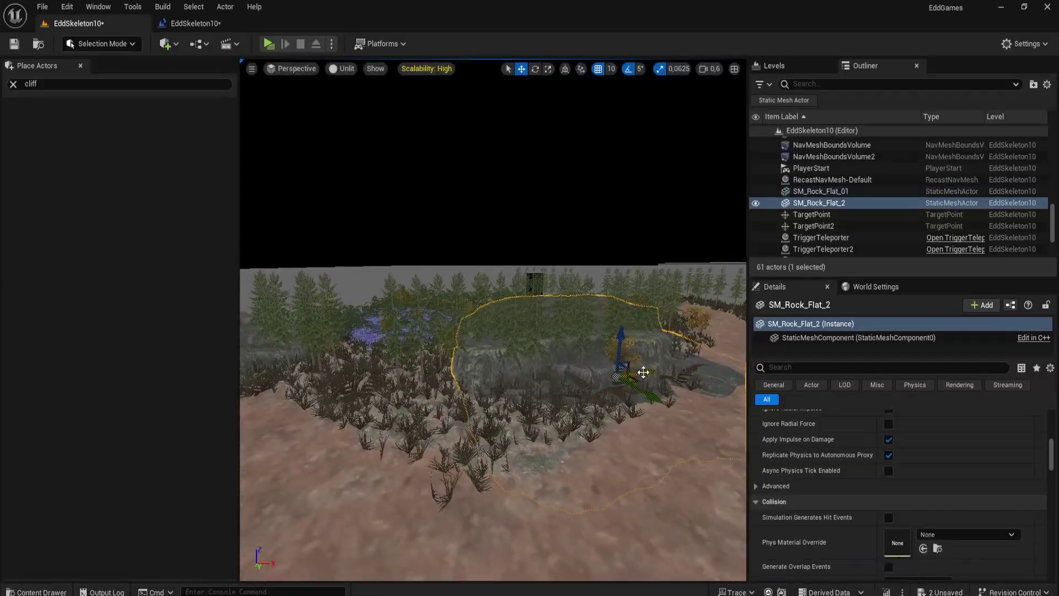
Duplicate a third cliff piece, SM_Rock_Flat_3, and view the hilltop arrangement.
right_click_drag(481, 395, 569, 324)
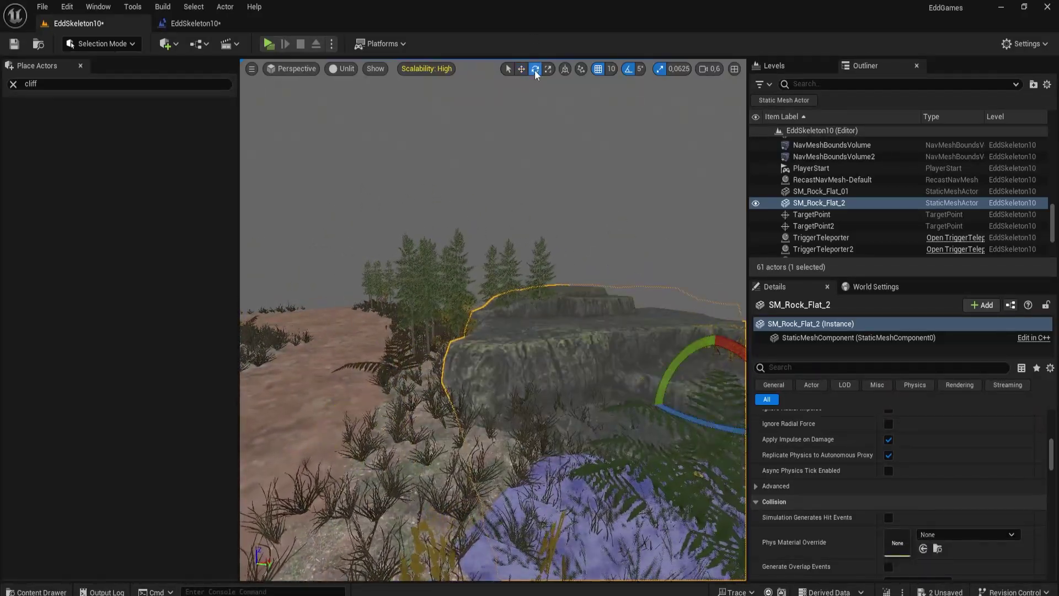
right_click_drag(647, 346, 647, 346)
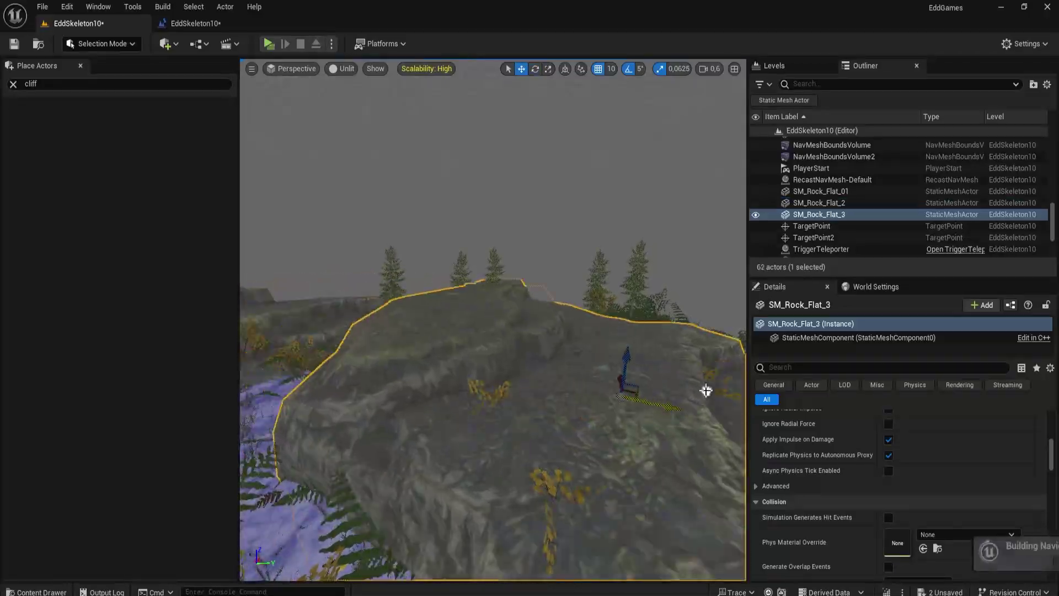
right_click_drag(622, 354, 395, 308)
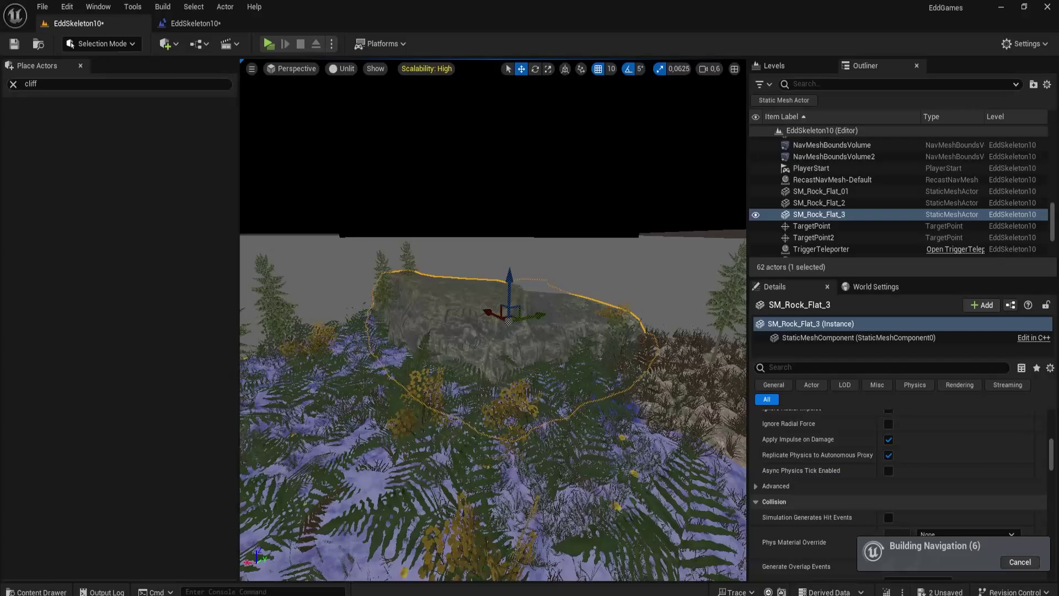
scroll(560, 330, "up", 5)
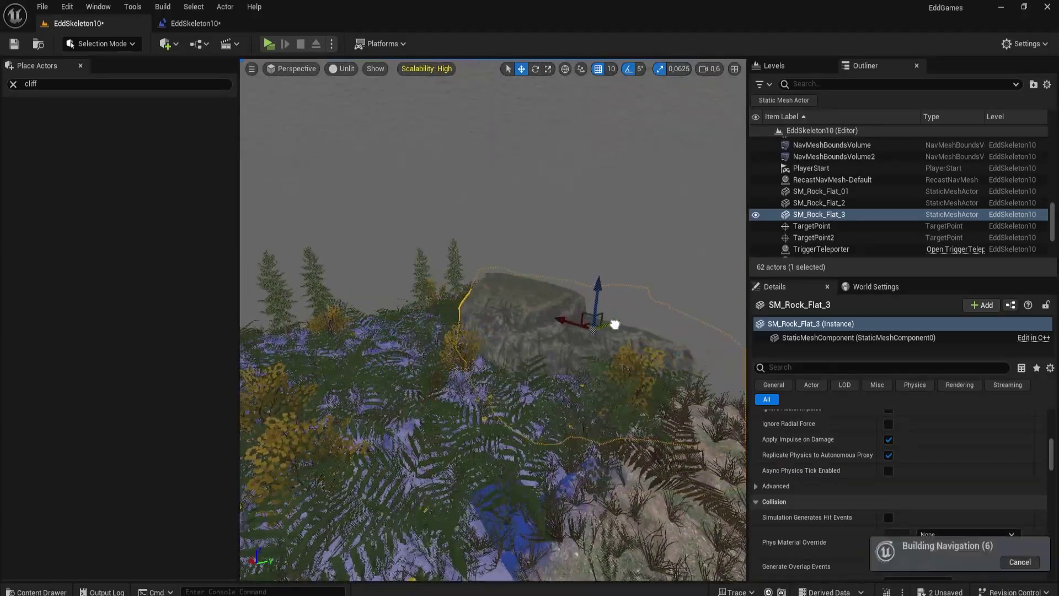
mouse_move(575, 339)
right_mouse_down()
mouse_move(552, 331)
mouse_move(539, 304)
mouse_move(394, 384)
right_mouse_up()
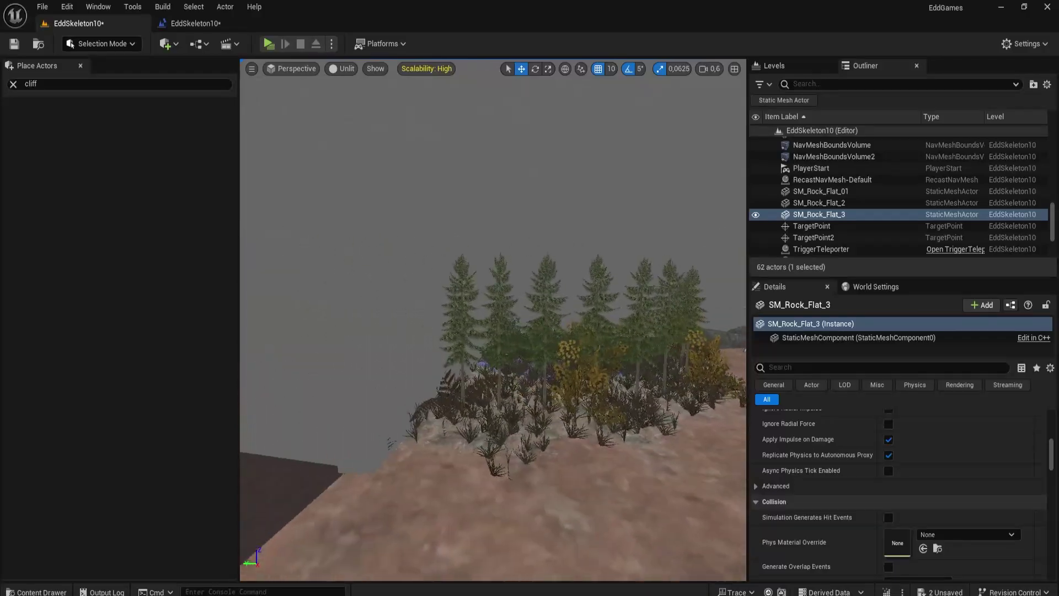
Save all modified assets and the level with File > Save All.
left_click(42, 7)
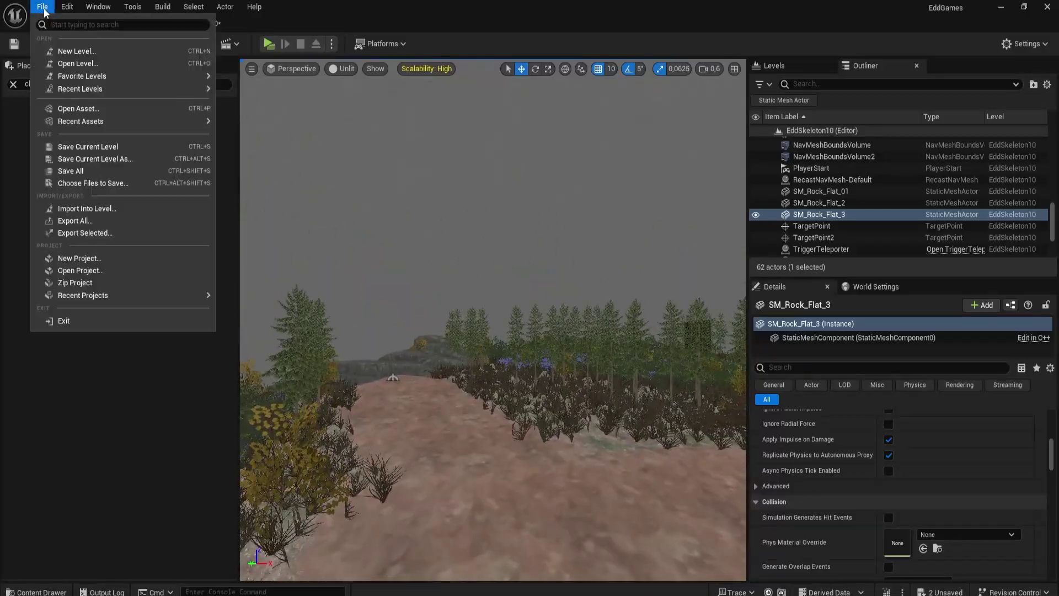
left_click(66, 171)
key("f")
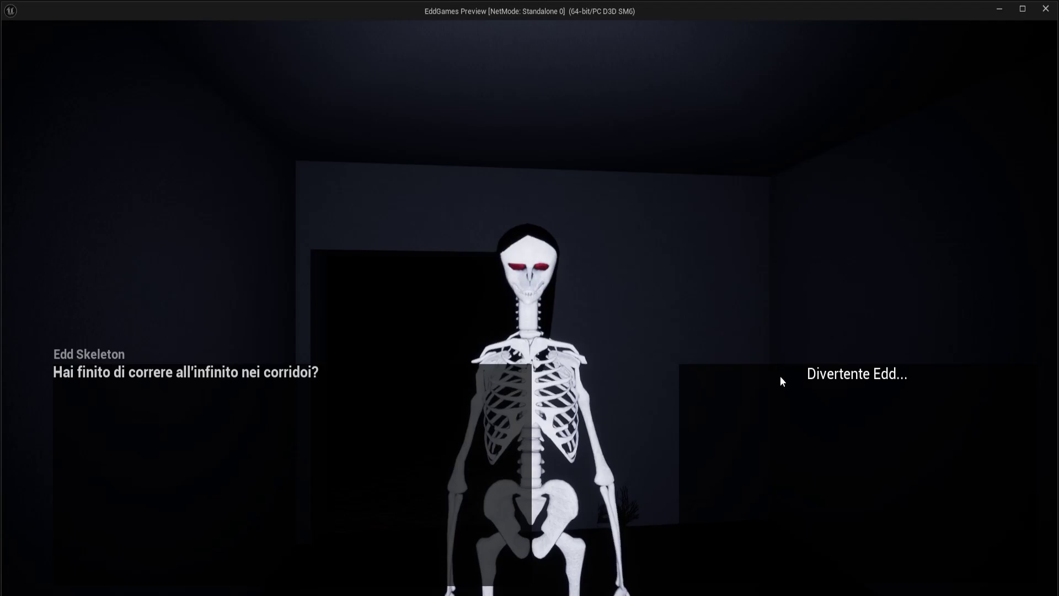
In the game preview, answer 'Divertente Edd...' and 'No Edd, per niente...', finishing with 'Dove?'.
left_click(780, 376)
left_click(776, 374)
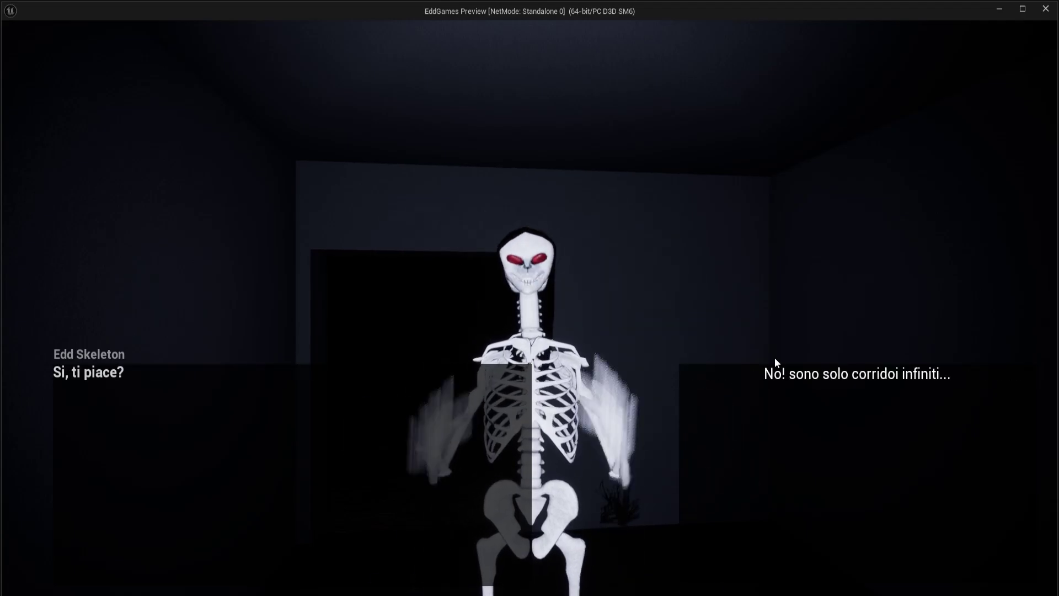
left_click(774, 357)
left_click(774, 357)
left_click(775, 358)
left_click(775, 357)
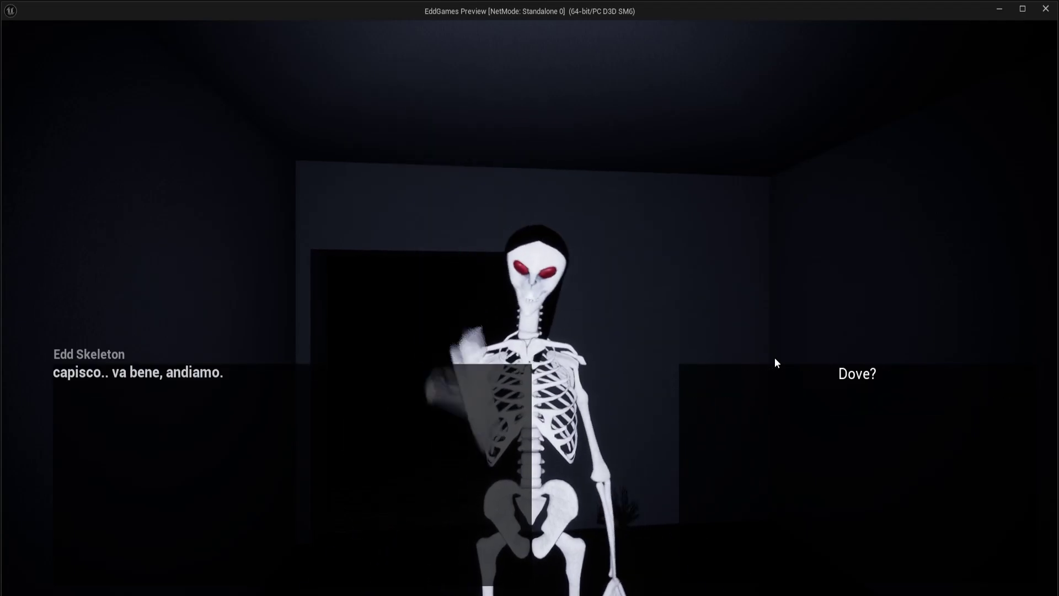
left_click(774, 358)
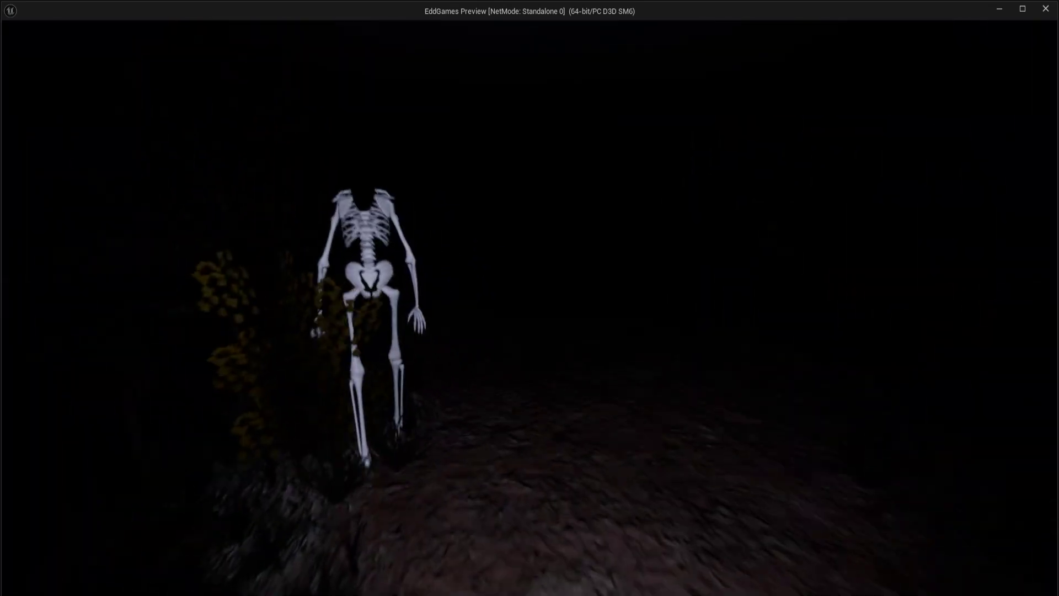